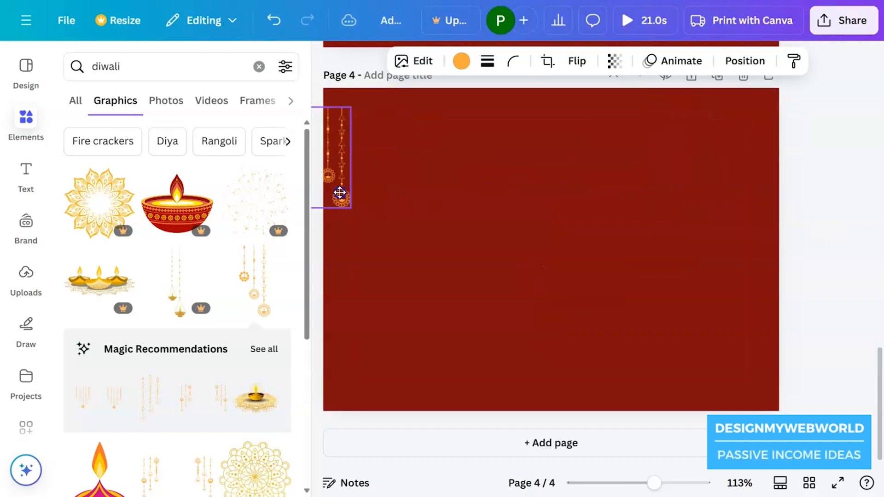
Flip the hanging ornament in the page's upper-left corner horizontally and recolour it golden yellow from the document colours
click(581, 61)
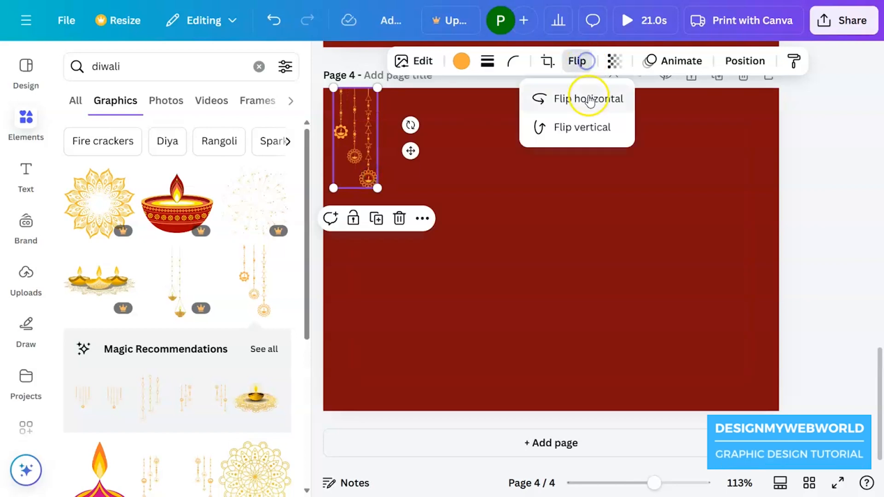
click(587, 96)
click(461, 61)
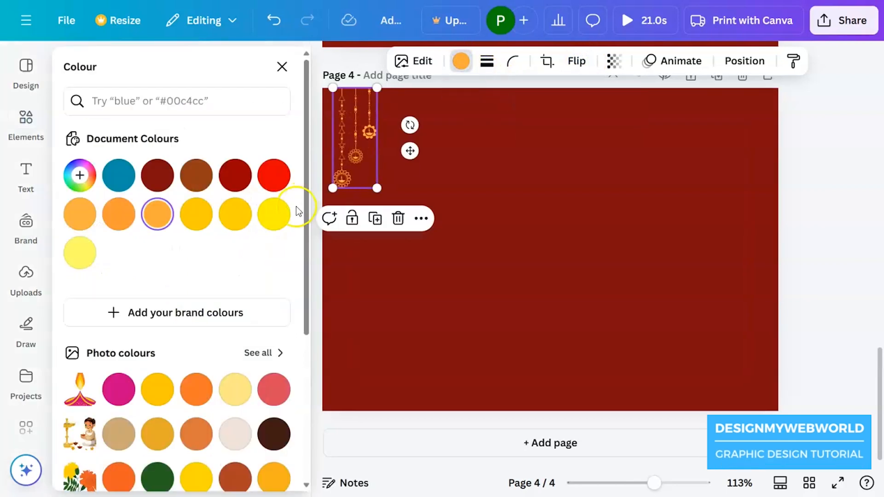
click(263, 222)
click(235, 220)
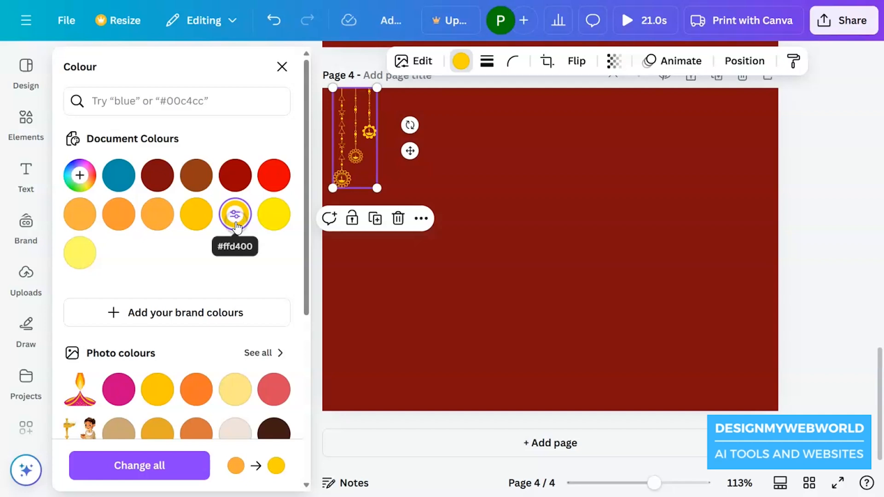
click(197, 229)
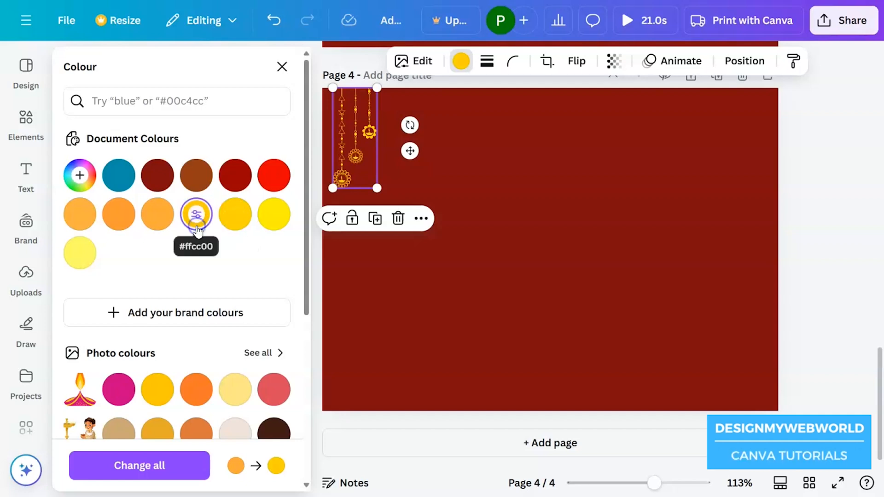
Search the graphics for "diwali" and add the yellow "Happy Diwali" lettering with the red shadow to the page
click(37, 127)
click(128, 67)
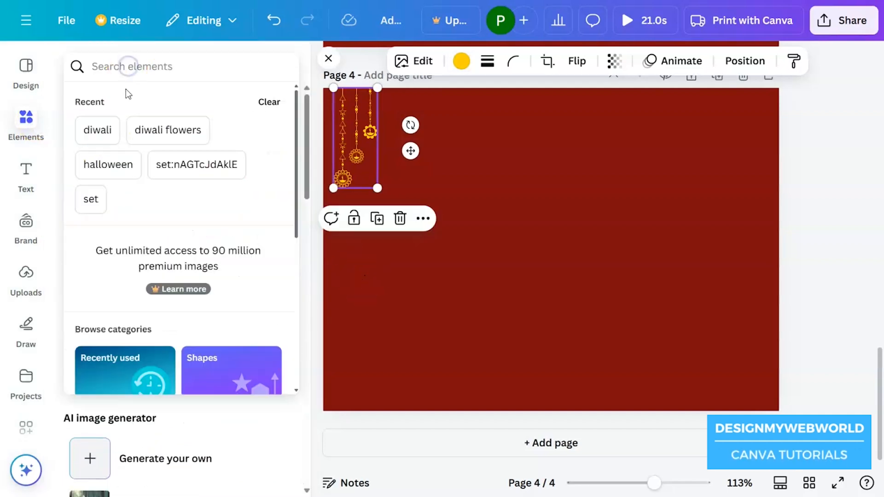
click(93, 134)
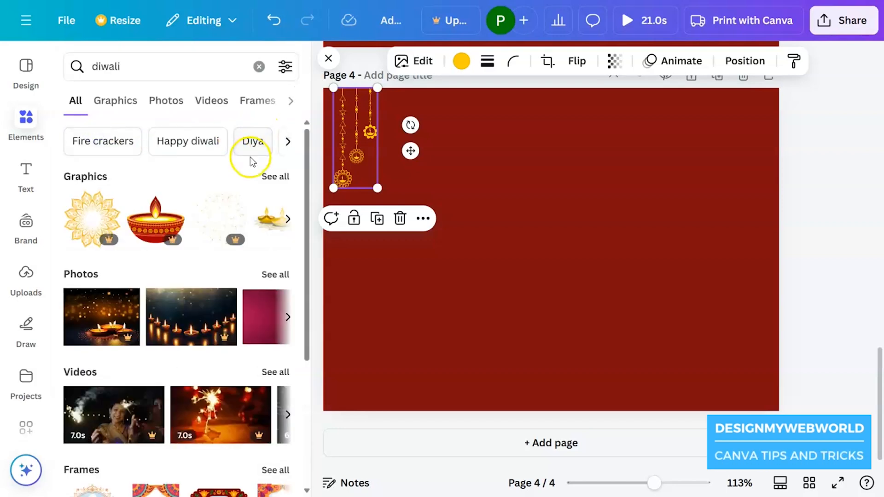
click(286, 178)
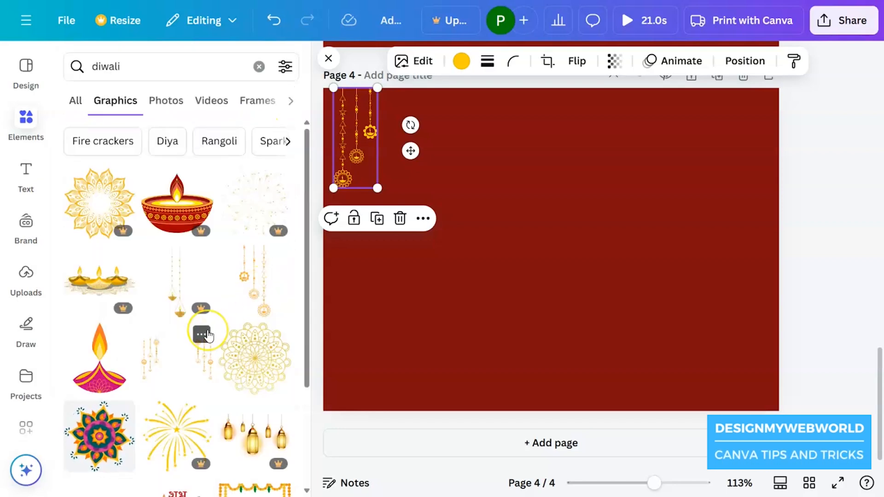
scroll(205, 334, down, 2)
scroll(208, 337, down, 10)
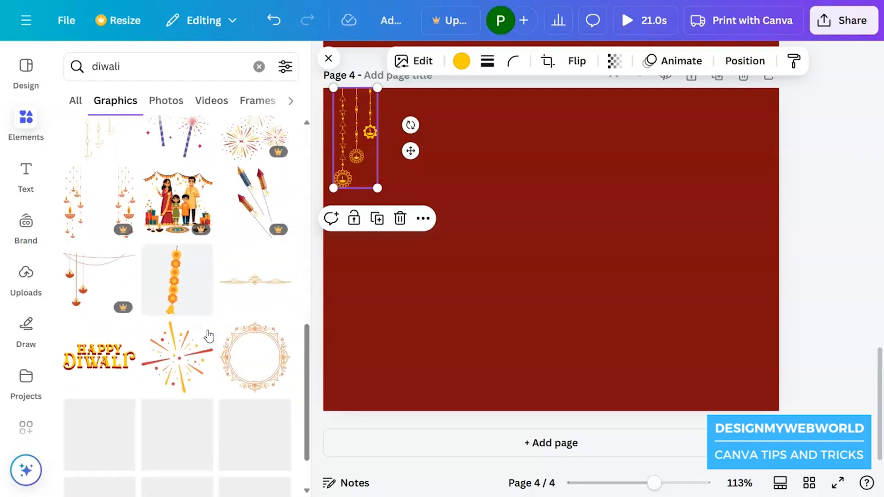
scroll(208, 335, down, 2)
click(77, 252)
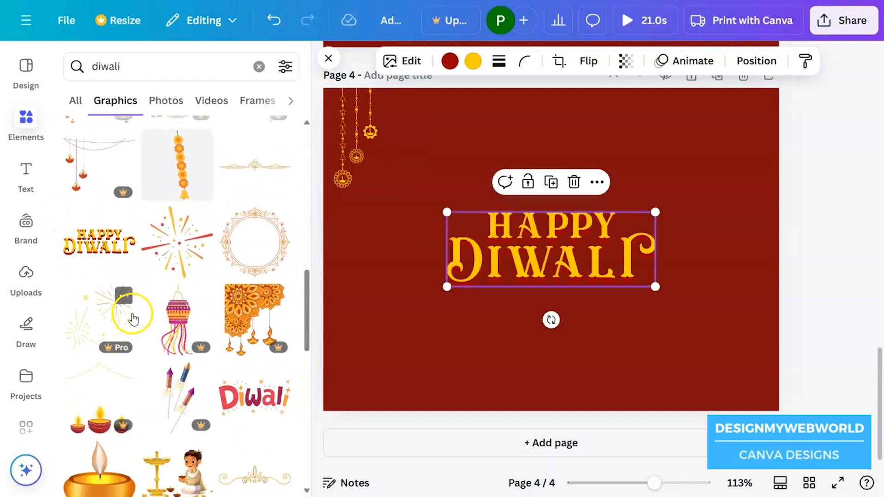
Add the illustration of the seated boy with an oil lamp, shrink it and place it beside the lettering
scroll(131, 315, down, 4)
click(157, 278)
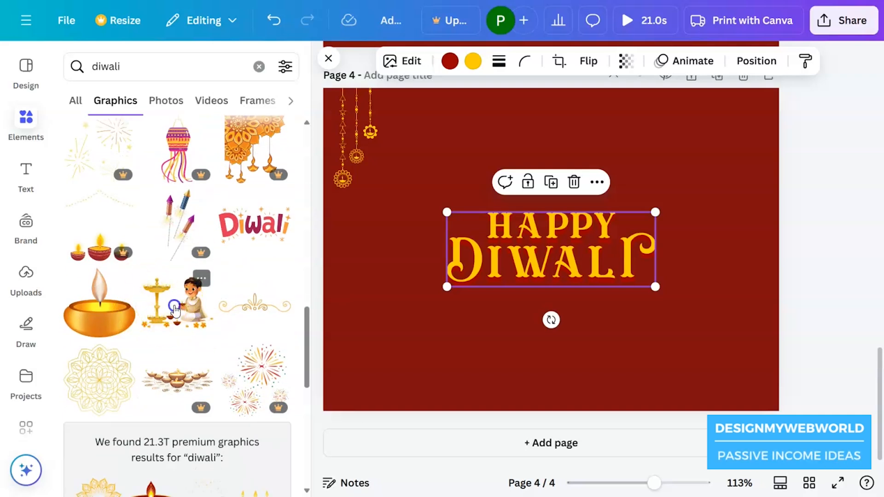
drag(626, 299, 640, 287)
click(649, 311)
drag(491, 251, 645, 233)
drag(774, 279, 743, 258)
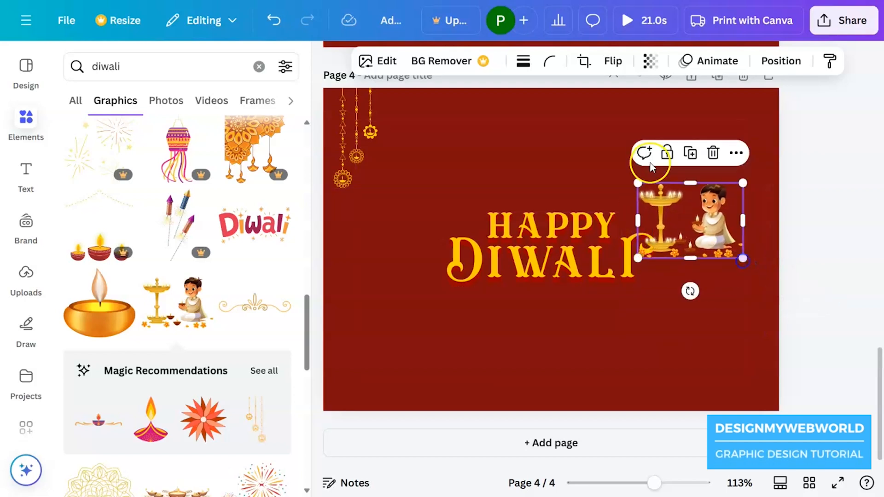
Flip the boy illustration horizontally, enlarge it slightly and align it against the end of the lettering
click(613, 62)
click(618, 95)
drag(688, 203, 693, 224)
drag(748, 205, 770, 189)
drag(705, 228, 707, 231)
Move the "Happy Diwali" lettering and the boy illustration together to the upper part of the page
shift+click(491, 216)
drag(558, 209, 481, 126)
click(439, 236)
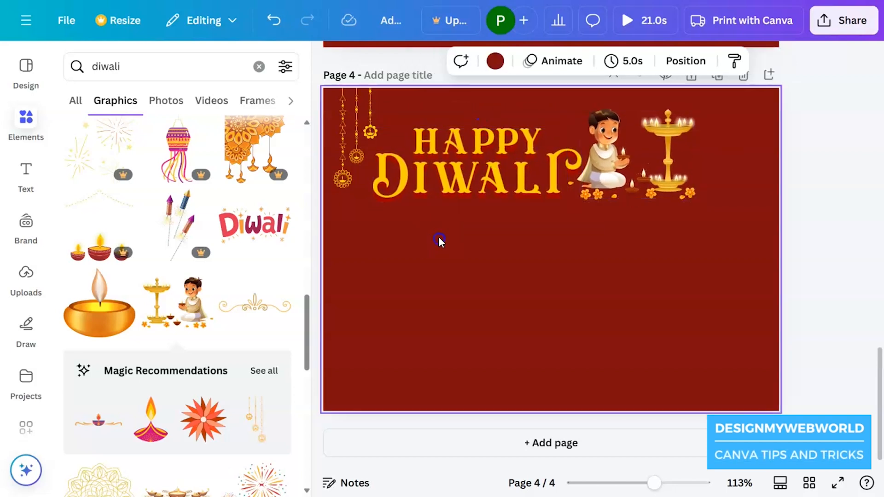
Copy the hanging ornament to the page's upper-right corner, flip the copy horizontally and adjust its position to mirror the original
click(348, 171)
alt+drag(337, 183, 721, 184)
click(577, 61)
click(583, 97)
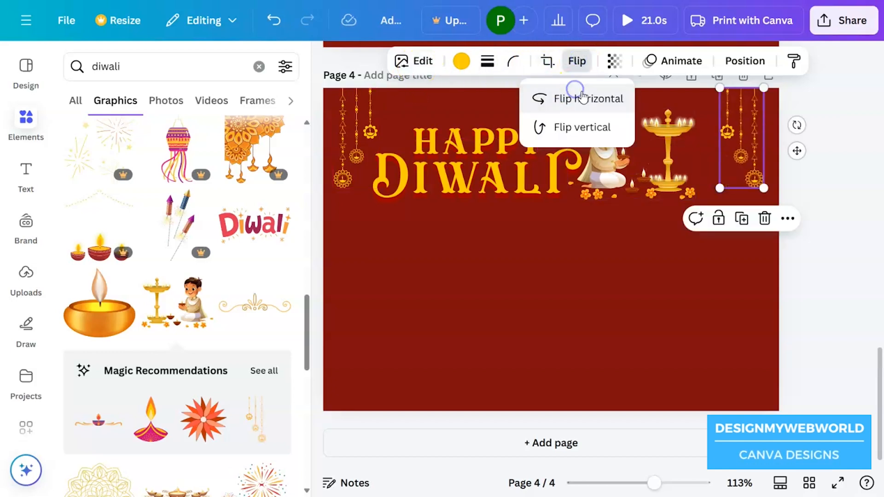
click(779, 198)
drag(753, 167, 756, 166)
Centre the lettering and the boy illustration together between the two hanging ornaments
drag(705, 265, 508, 169)
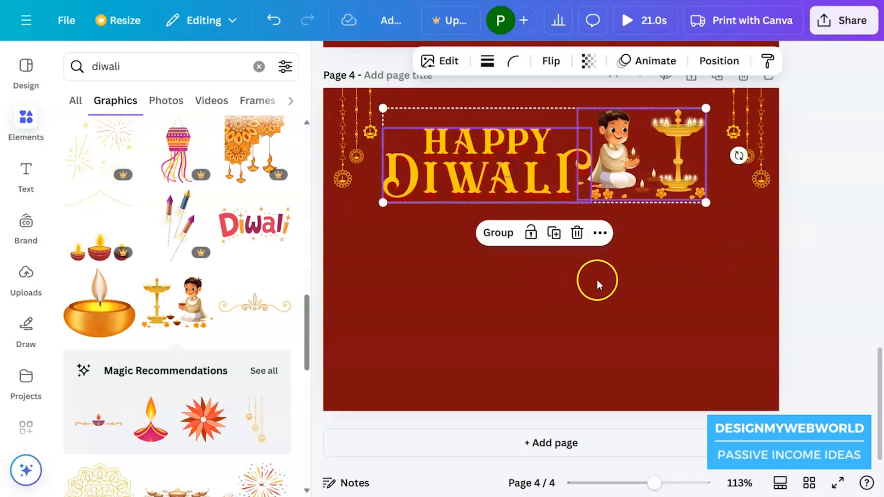
click(666, 290)
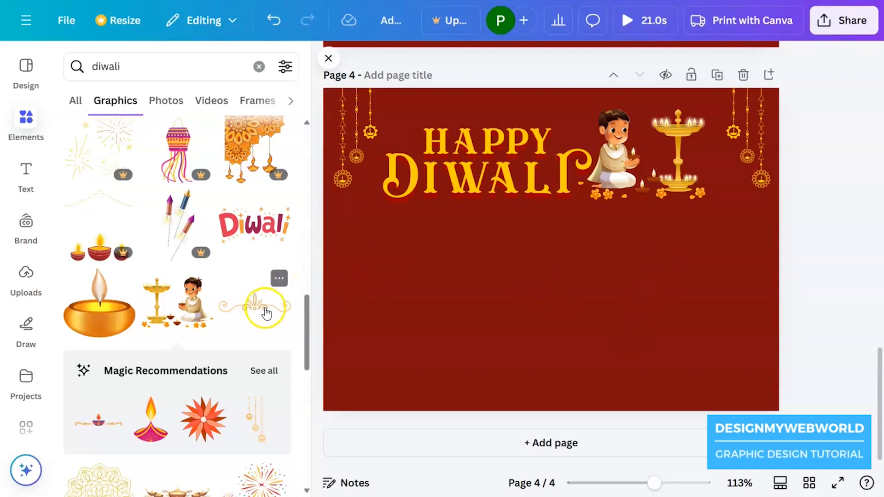
Find the yellow and orange flower garland strip among the diwali graphics and add it to the page
scroll(183, 321, down, 10)
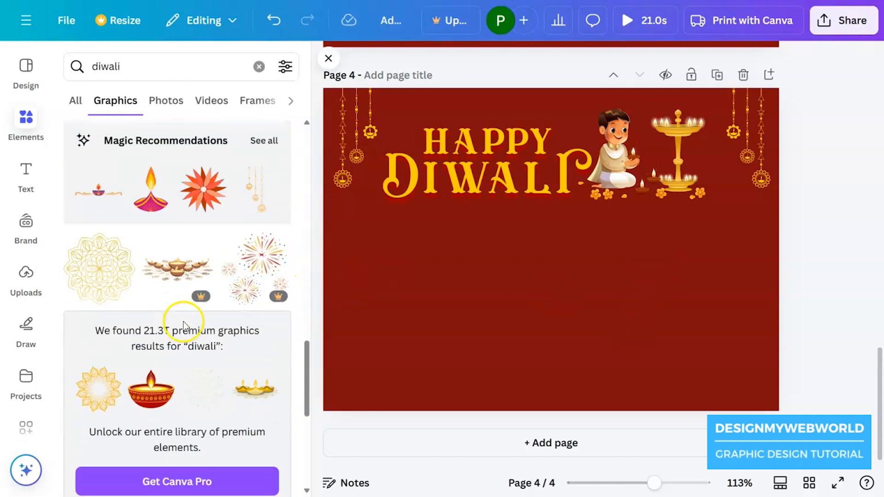
scroll(188, 322, down, 6)
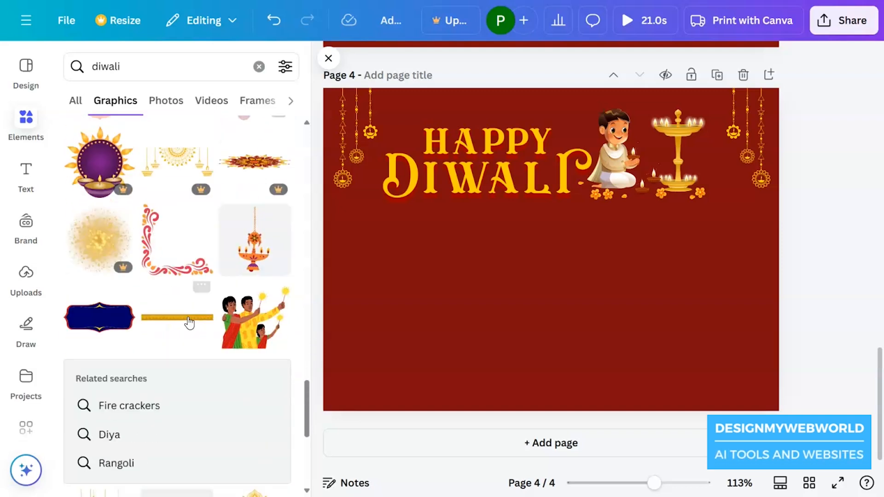
scroll(189, 322, up, 2)
scroll(188, 317, down, 9)
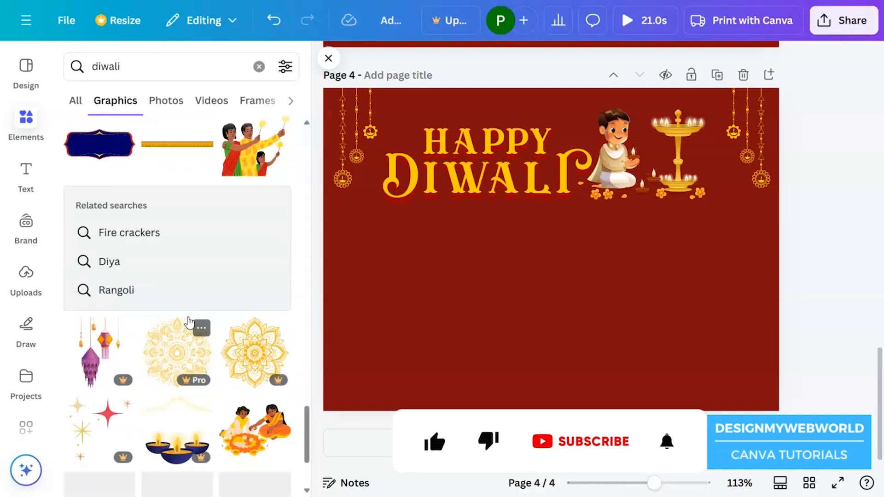
scroll(188, 317, down, 5)
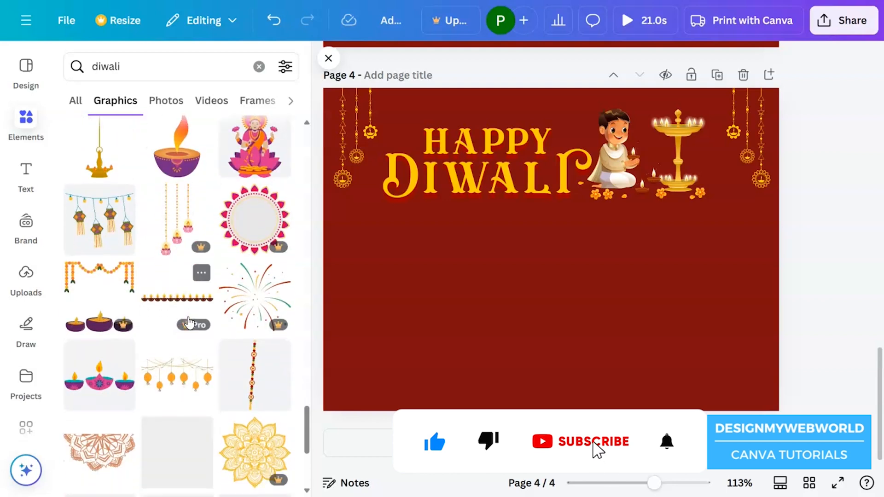
scroll(184, 320, down, 6)
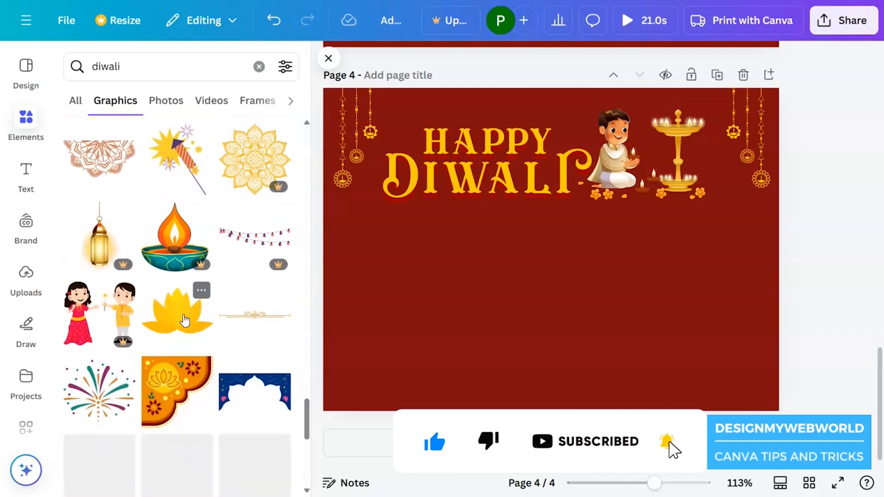
scroll(184, 320, down, 9)
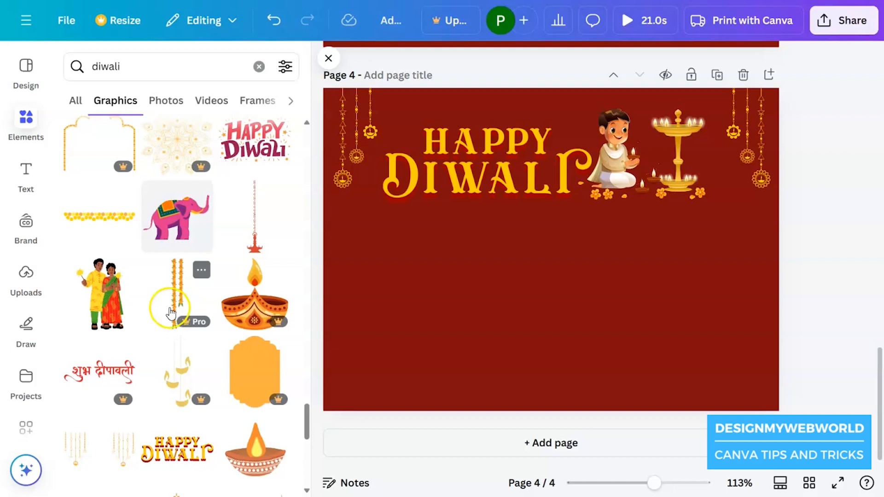
click(79, 216)
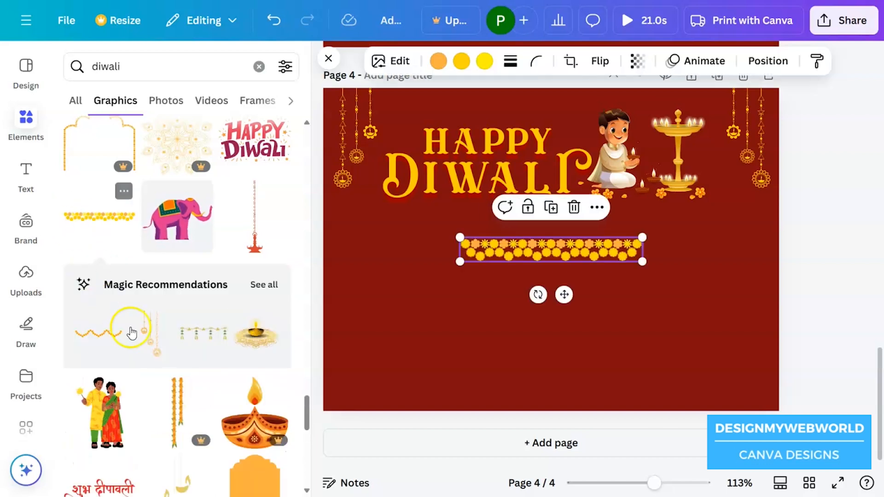
Find the vertical orange patterned border strip among the diwali graphics and add it to the page
scroll(171, 382, down, 7)
scroll(173, 381, down, 5)
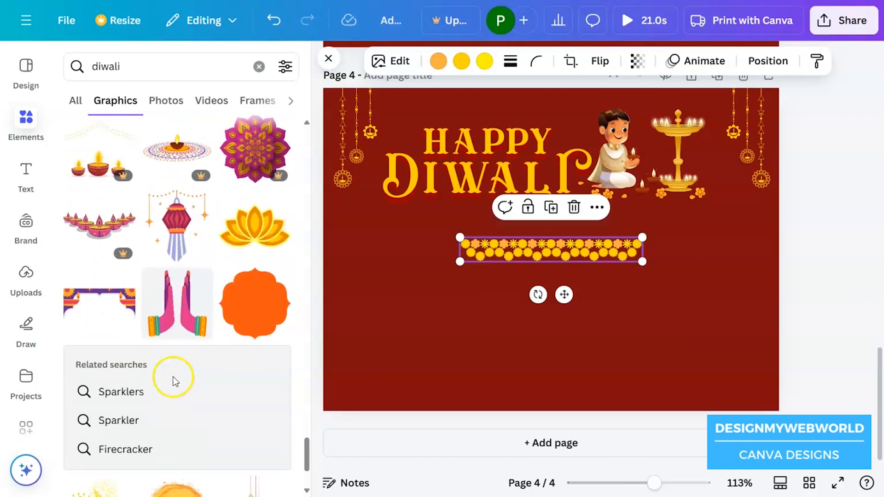
scroll(173, 377, down, 3)
scroll(174, 382, down, 5)
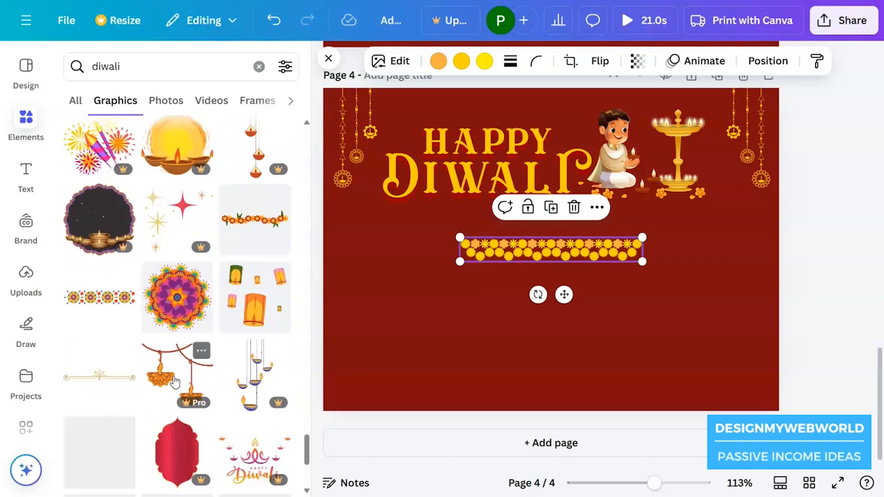
scroll(174, 381, down, 5)
scroll(174, 382, down, 10)
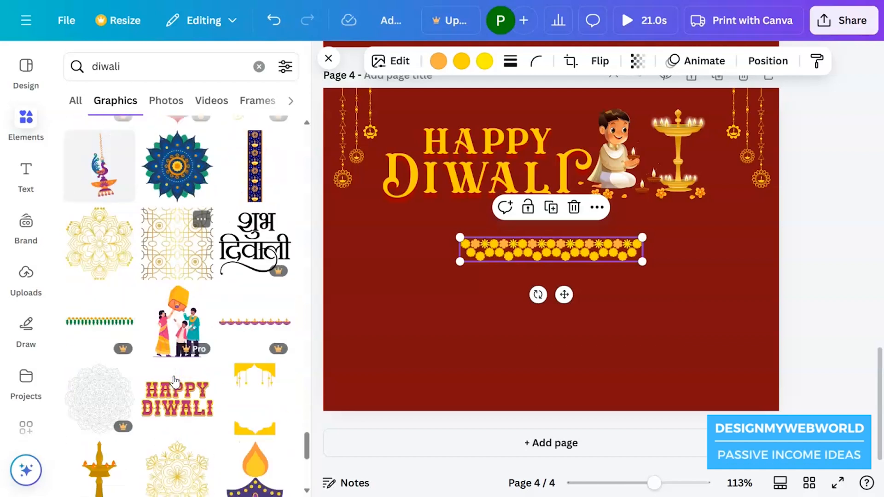
scroll(175, 382, down, 8)
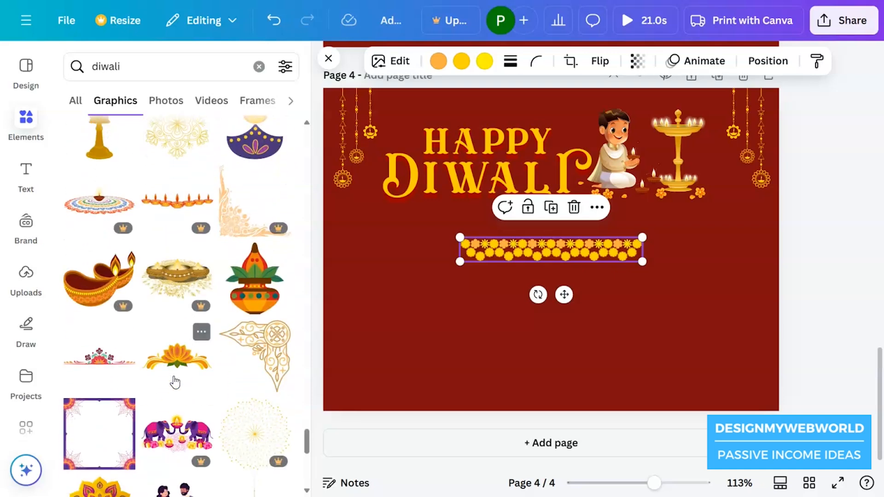
scroll(175, 380, down, 10)
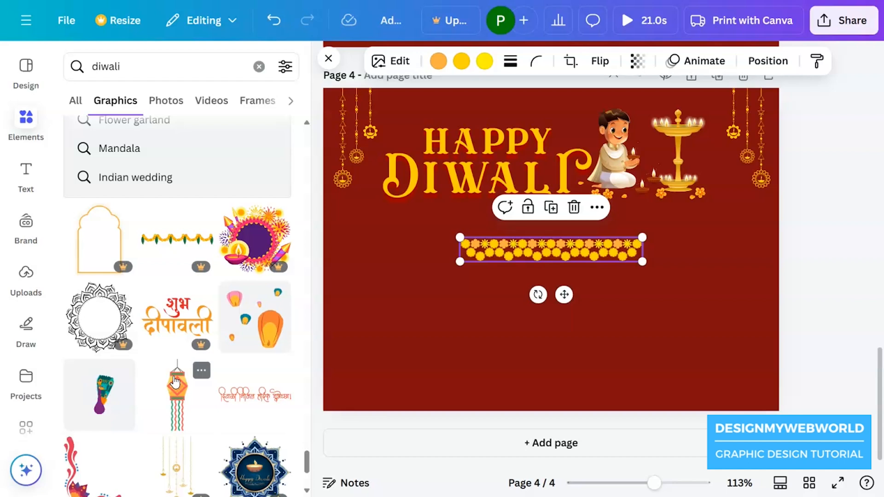
scroll(175, 382, down, 8)
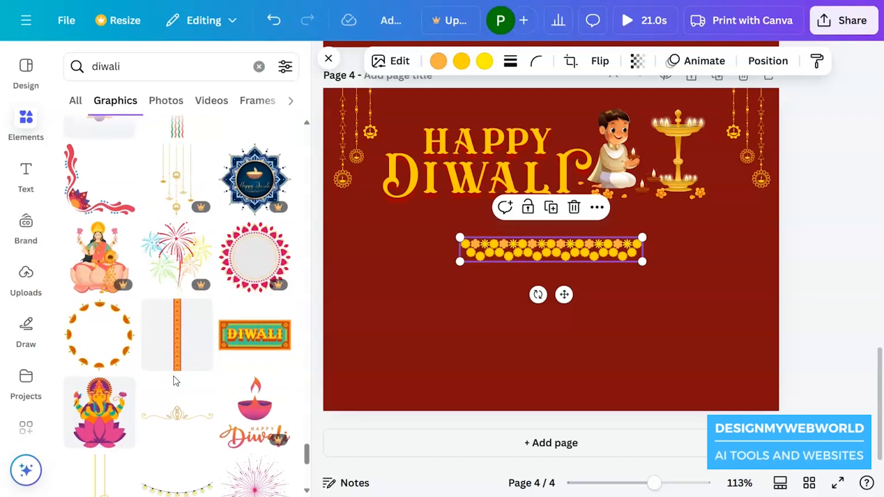
click(202, 312)
click(181, 332)
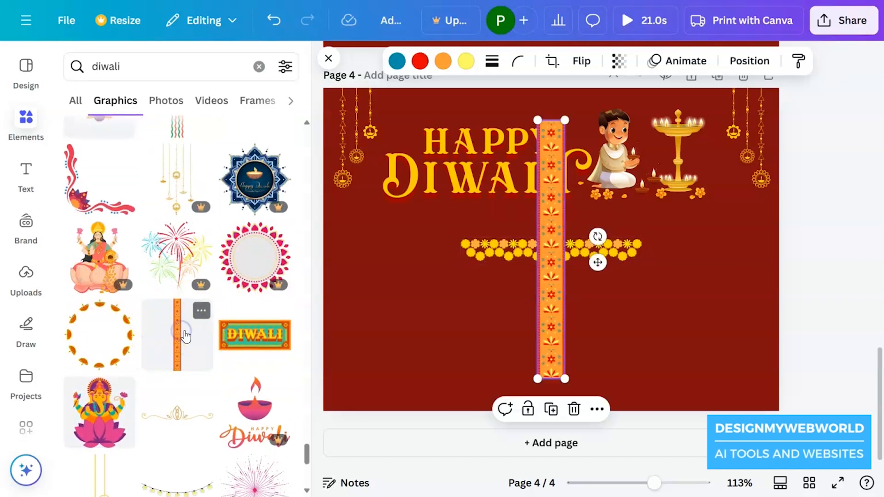
Rotate the orange patterned strip to horizontal and fit it along the page's lower edge across the full width
drag(598, 229, 575, 324)
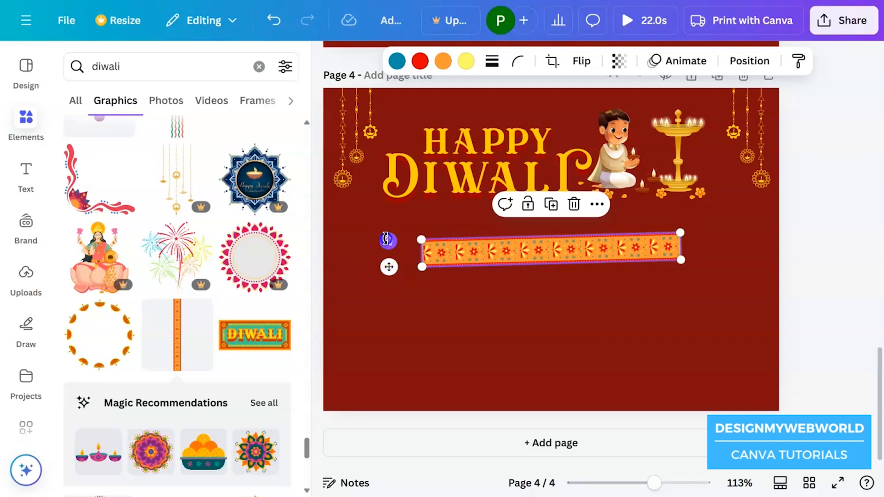
drag(386, 238, 385, 237)
drag(456, 249, 659, 399)
Place the flower garland along the upper edge of the orange strip and repeat it with copies across the page width
click(598, 270)
drag(538, 263, 438, 386)
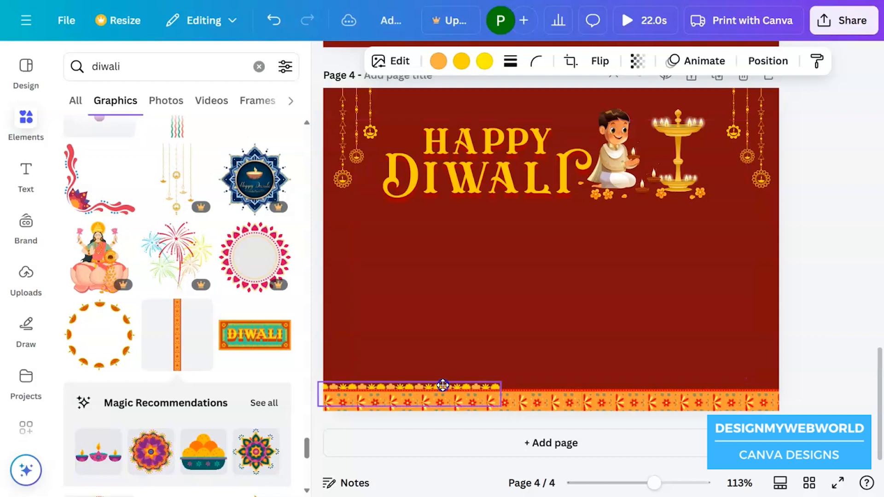
drag(447, 381, 733, 395)
key(ctrl+d)
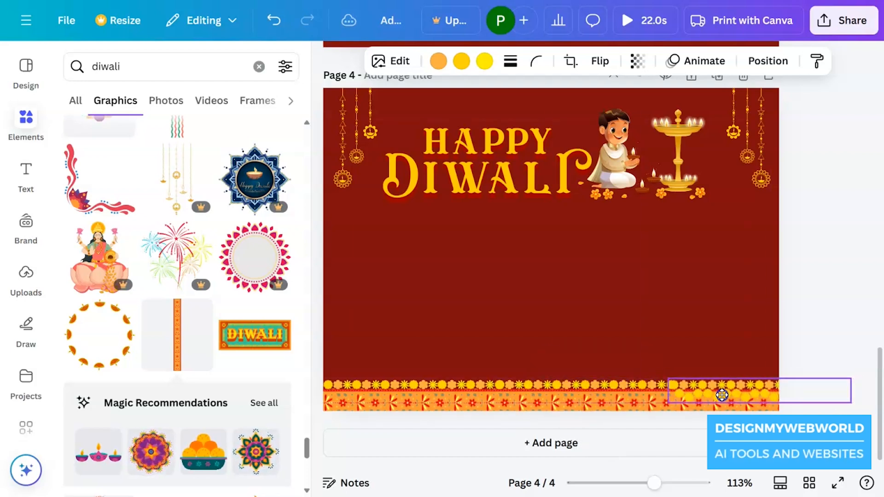
Send the last garland copy behind the orange patterned strip
right_click(721, 399)
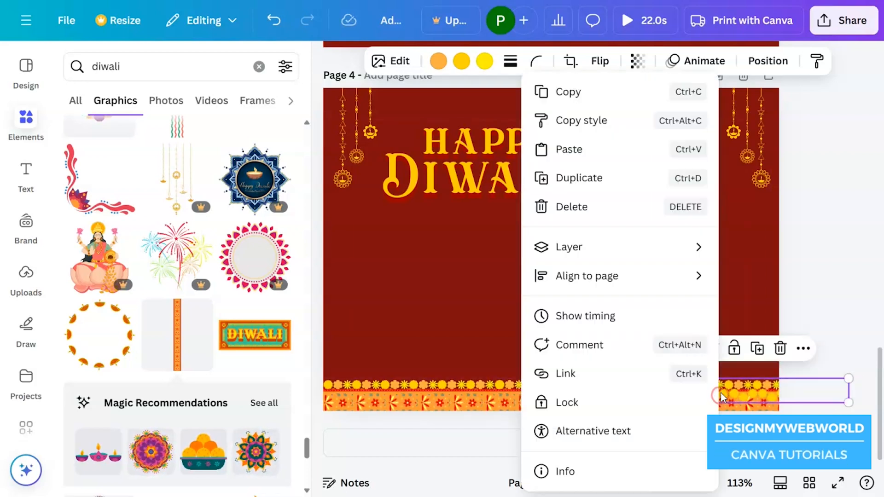
mouse_move(657, 252)
click(465, 332)
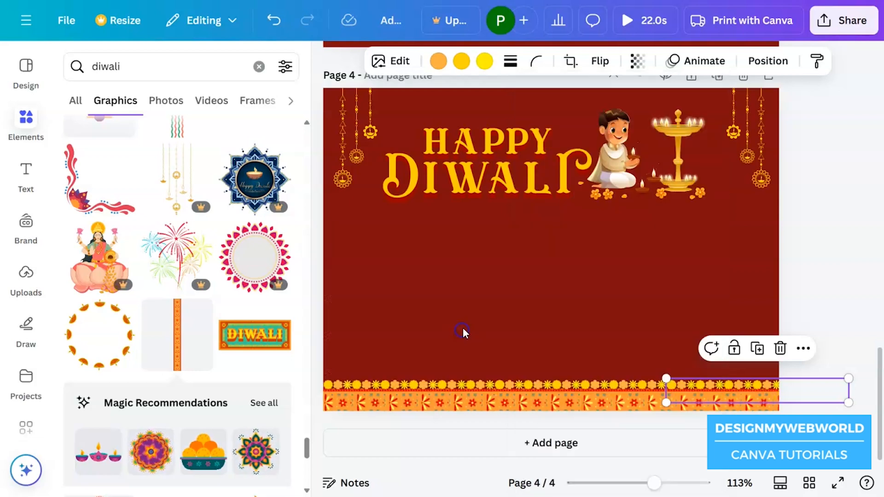
click(672, 346)
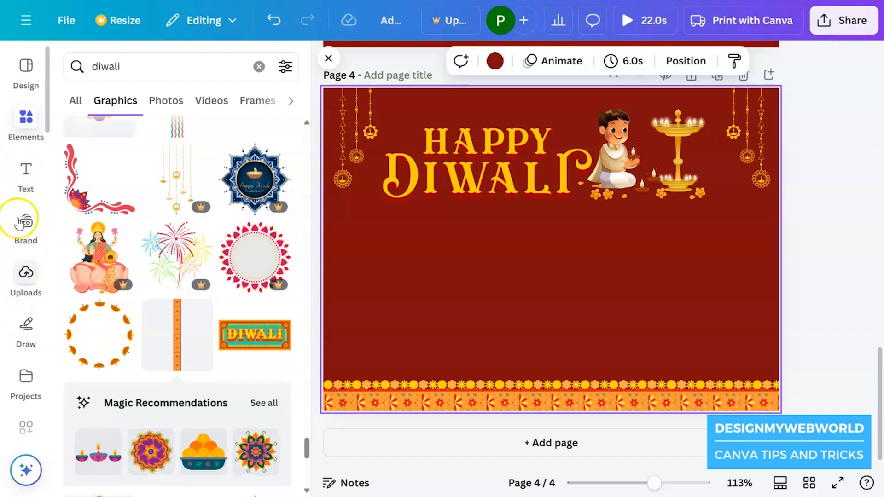
click(260, 77)
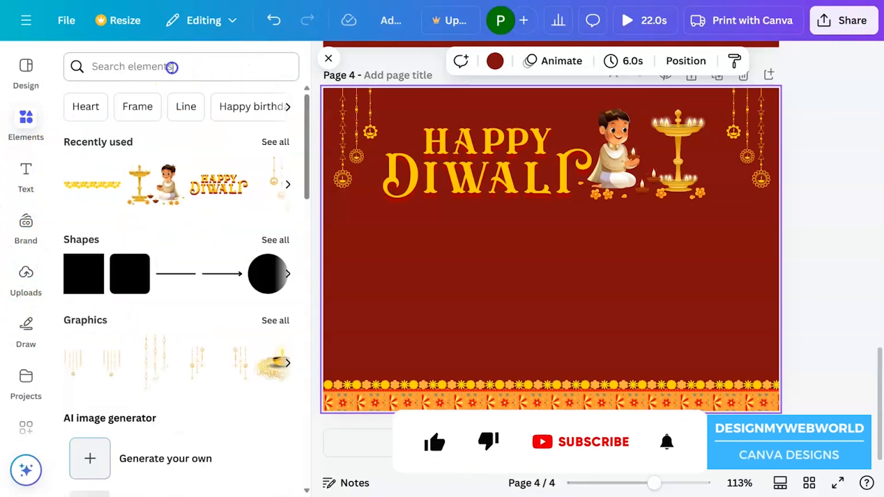
click(173, 67)
text(@)
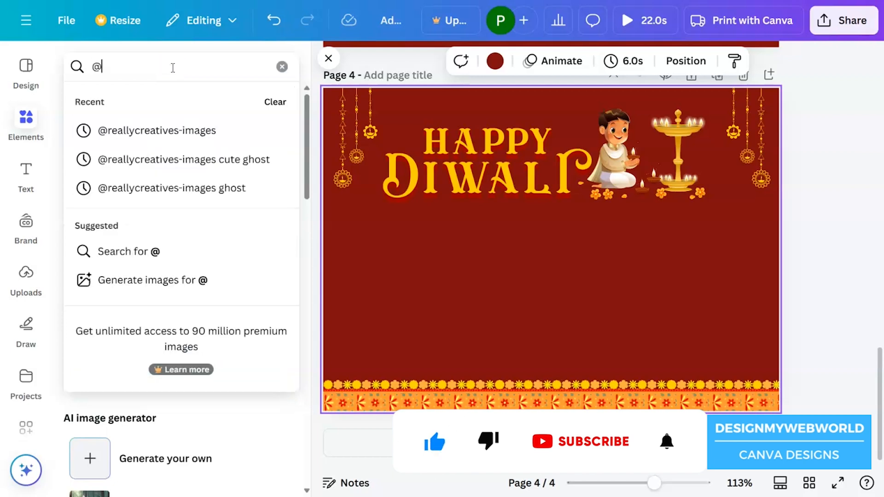
click(194, 137)
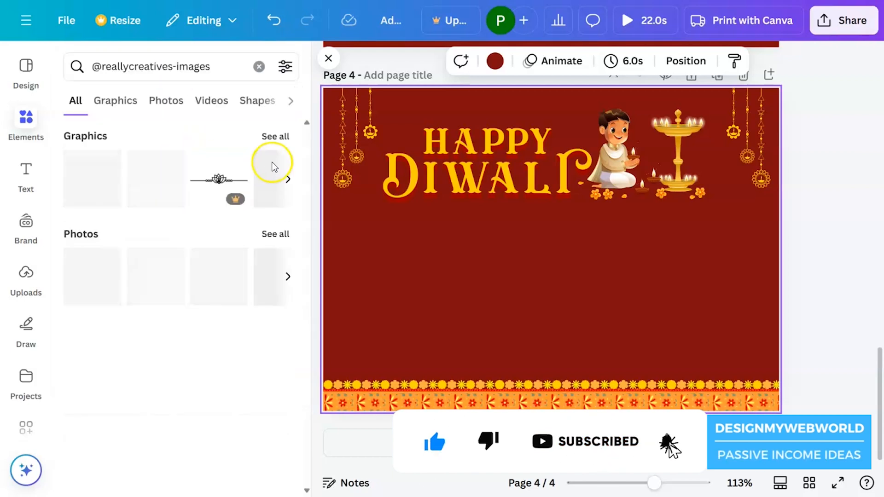
click(279, 137)
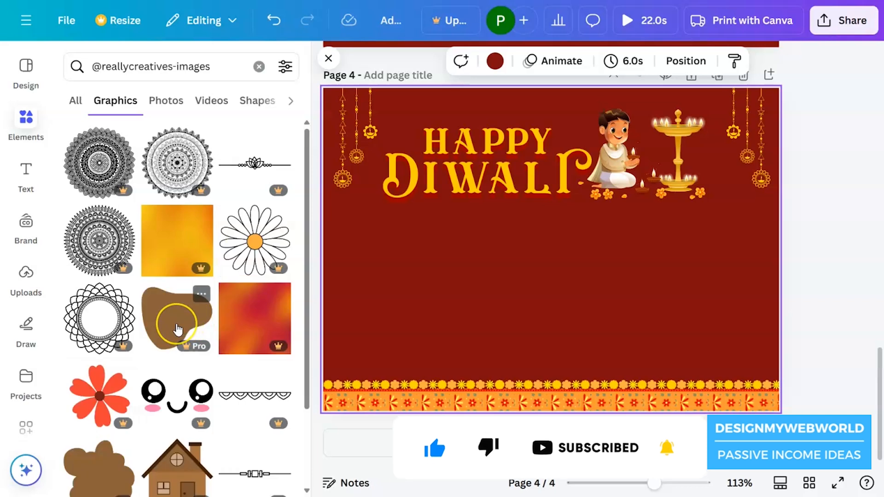
Find the red diya lamp with the orange flame among the graphics and add it to the page
scroll(178, 325, down, 3)
scroll(177, 329, down, 10)
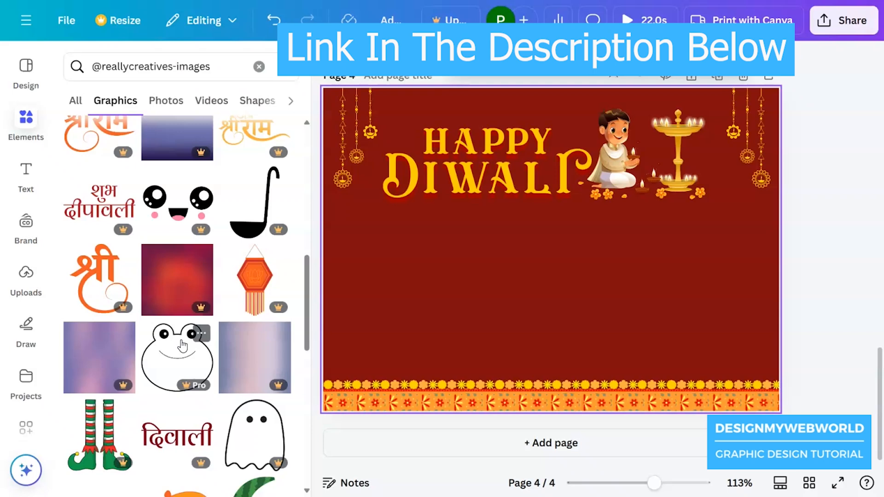
scroll(183, 345, down, 20)
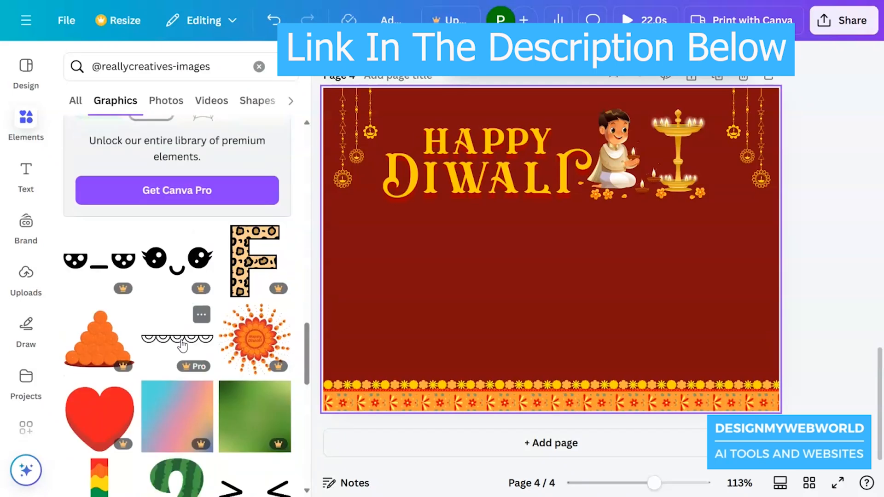
scroll(198, 339, down, 20)
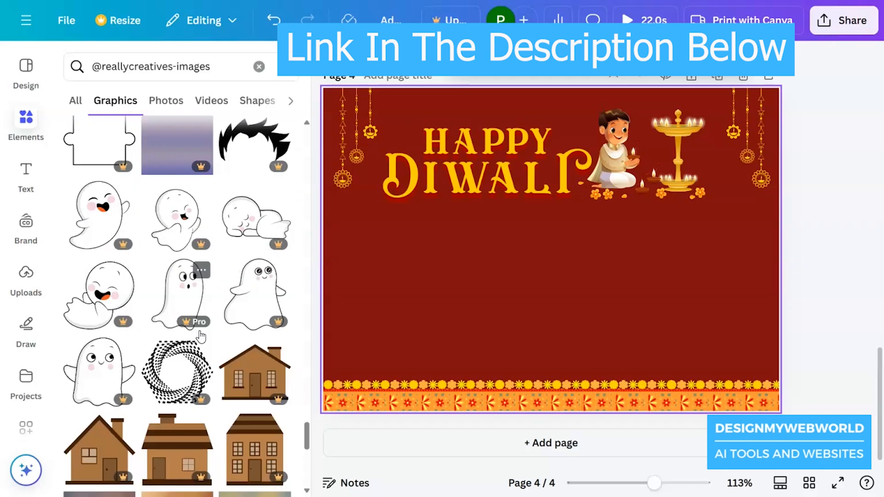
scroll(225, 346, down, 10)
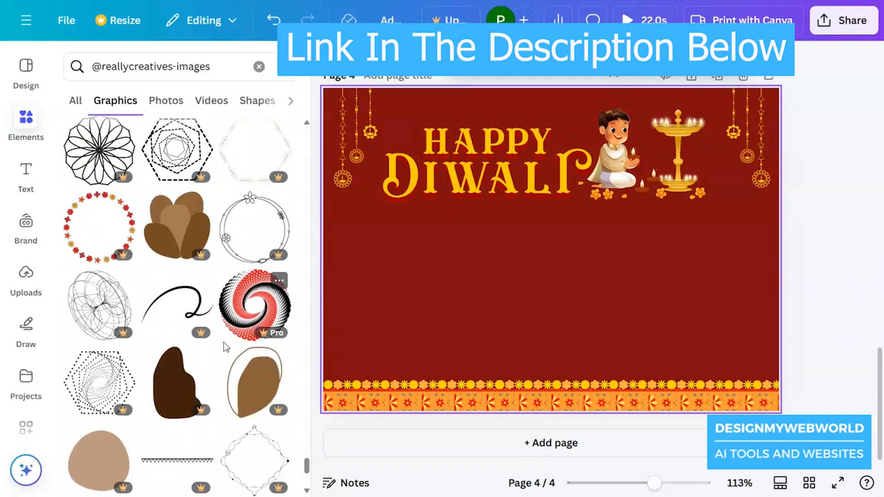
scroll(224, 344, down, 5)
click(260, 248)
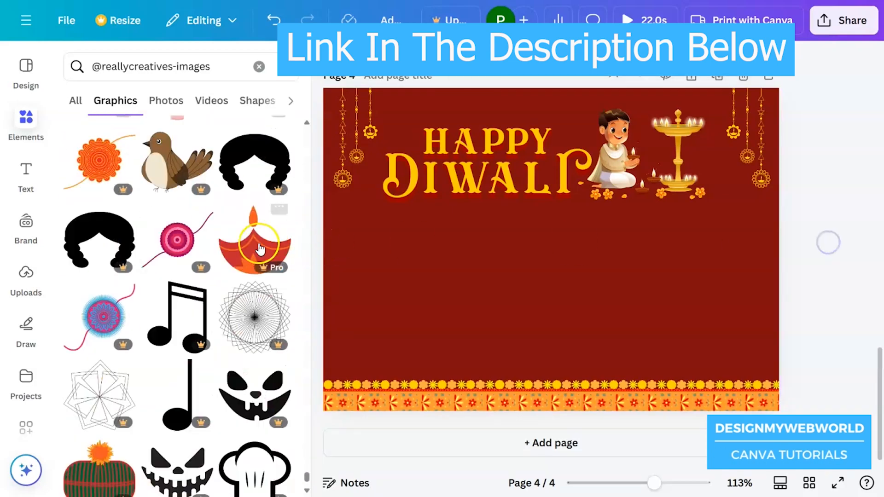
Move the small diya lamp near the page's right edge and recolour its red part golden yellow
drag(617, 312, 754, 318)
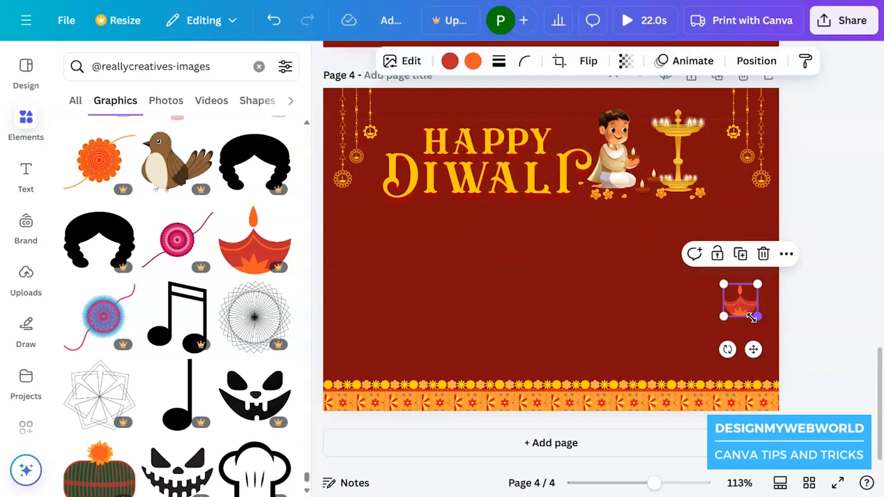
click(449, 68)
click(274, 225)
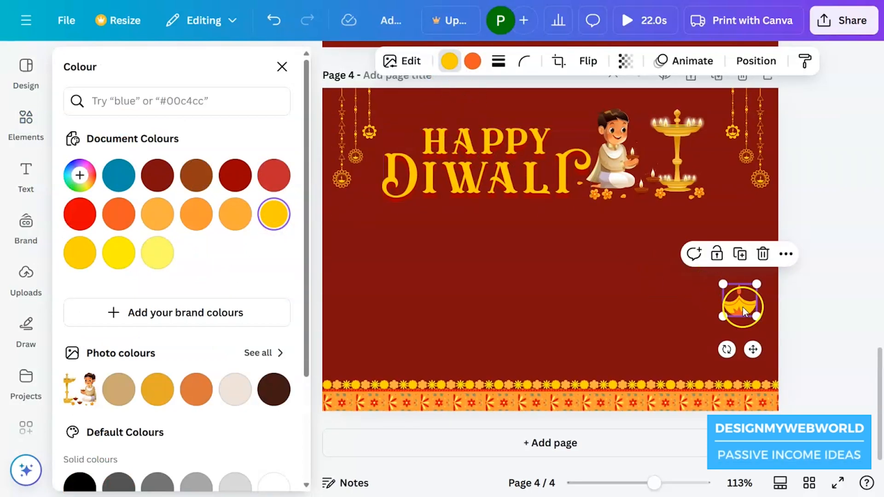
Place the diya lamp at a smaller size below the lettering near the left edge and repeat it with evenly spaced copies across the page
drag(753, 349, 371, 355)
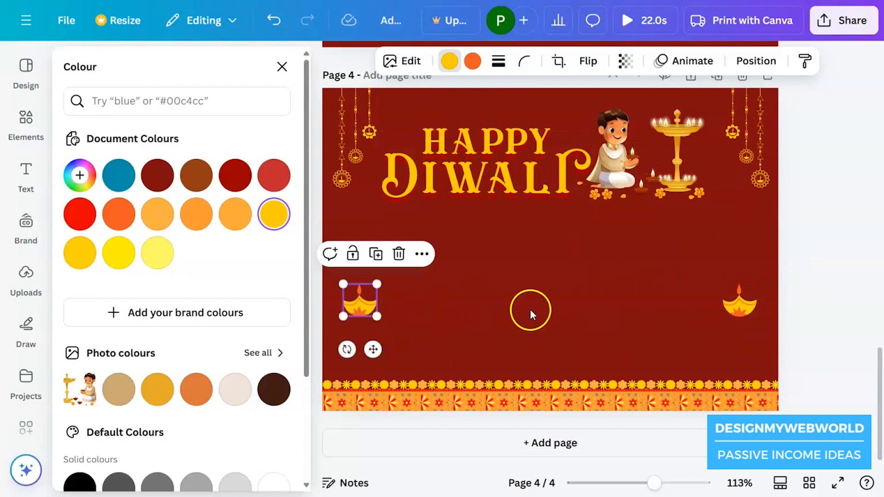
key(Delete)
drag(746, 310, 350, 219)
drag(354, 250, 393, 254)
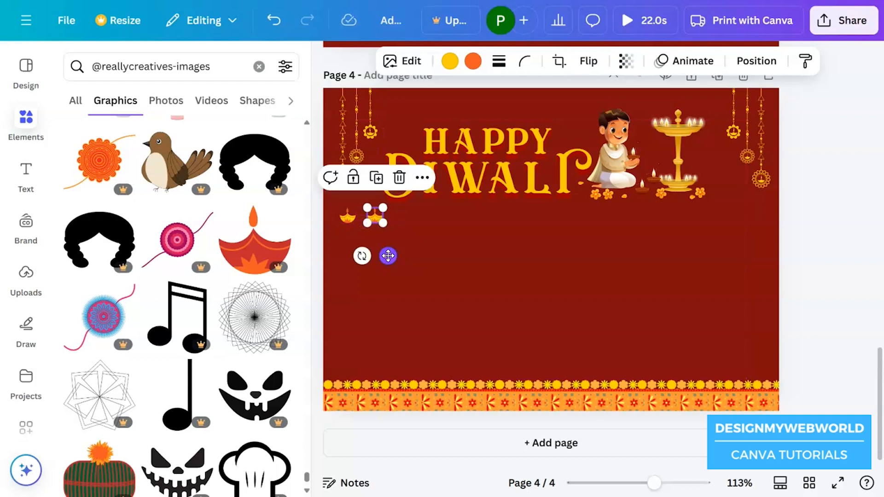
key(ctrl+d)
key(ctrl+d)
key(ctrl+d)
key(ctrl+d)
key(ctrl+d)
key(ctrl+d)
key(ctrl+d)
key(ctrl+d)
key(ctrl+d)
key(ctrl+d)
key(ctrl+d)
key(ctrl+d)
key(ctrl+d)
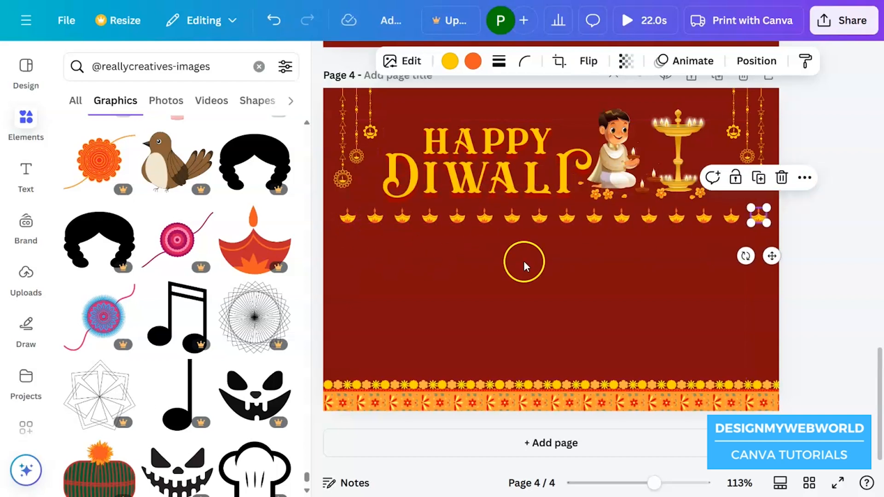
Select the whole row of diya lamps and shift it slightly lower beneath the lettering
click(642, 263)
drag(799, 262, 373, 224)
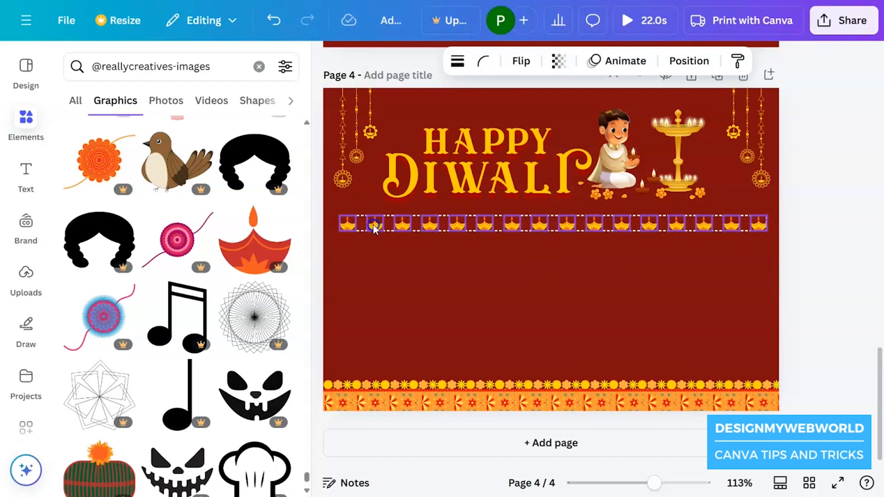
click(569, 284)
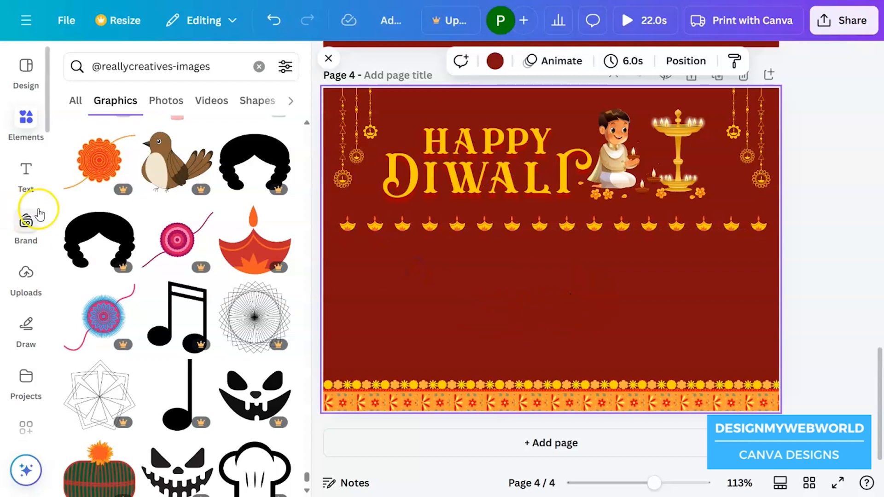
Add the greeting "Wishing you a Diwali filled with love, light, and laughter" and "May this festival bring joy and prosperity to your life"
key(t)
key(ctrl+v)
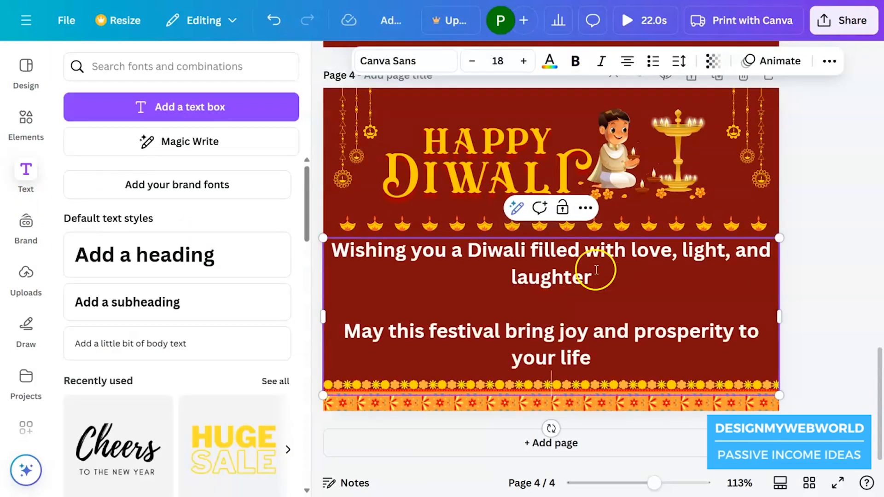
key(ctrl+a)
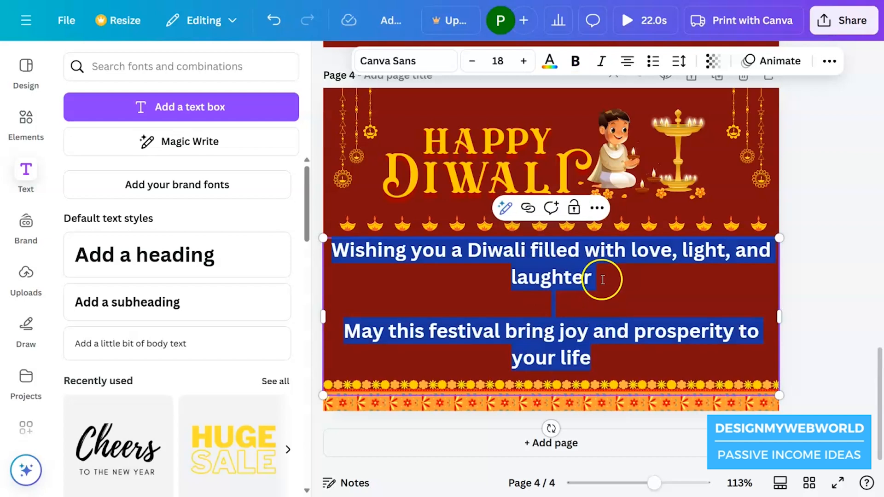
click(595, 358)
Set the whole greeting text to font size 14 and its line spacing to 0.77
key(ctrl+a)
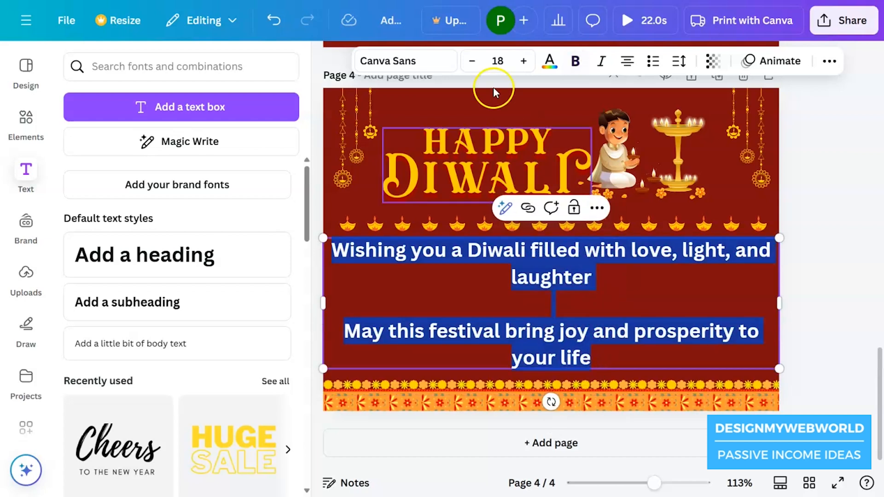
click(466, 60)
click(466, 60)
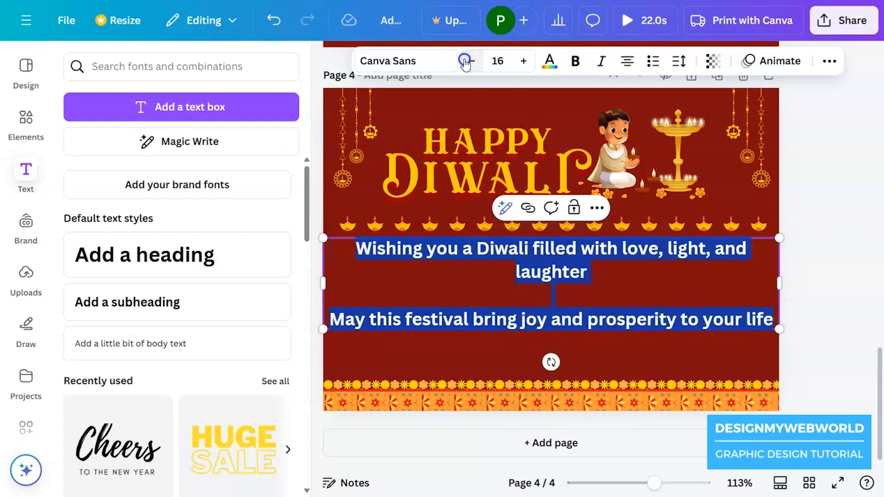
click(523, 60)
click(523, 61)
click(524, 60)
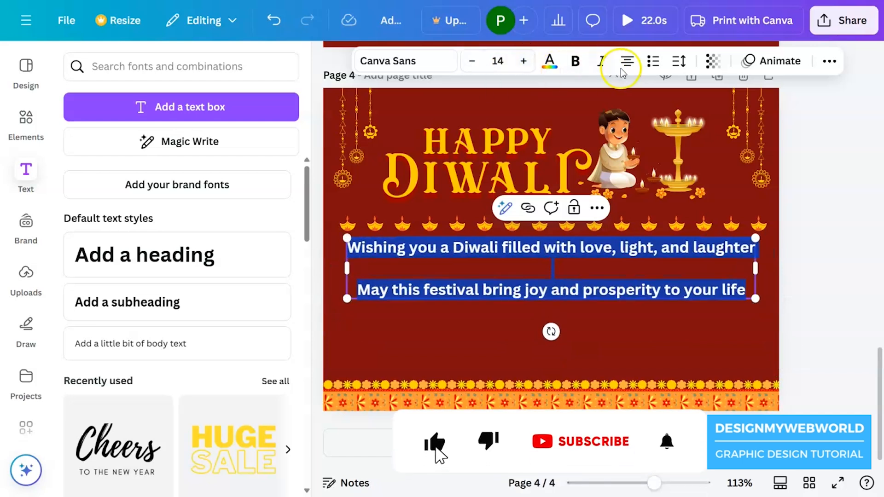
click(680, 61)
drag(654, 170, 621, 170)
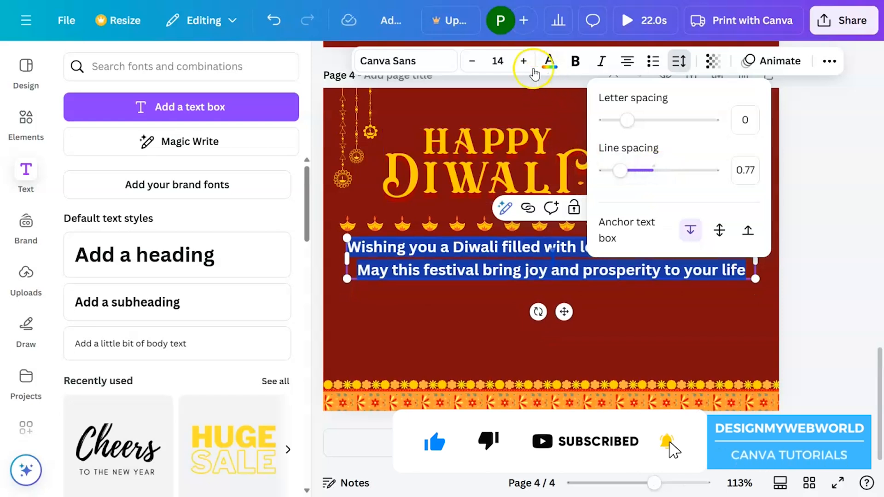
Colour the greeting text golden yellow and move it lower, between the lamp row and the lower border
click(387, 60)
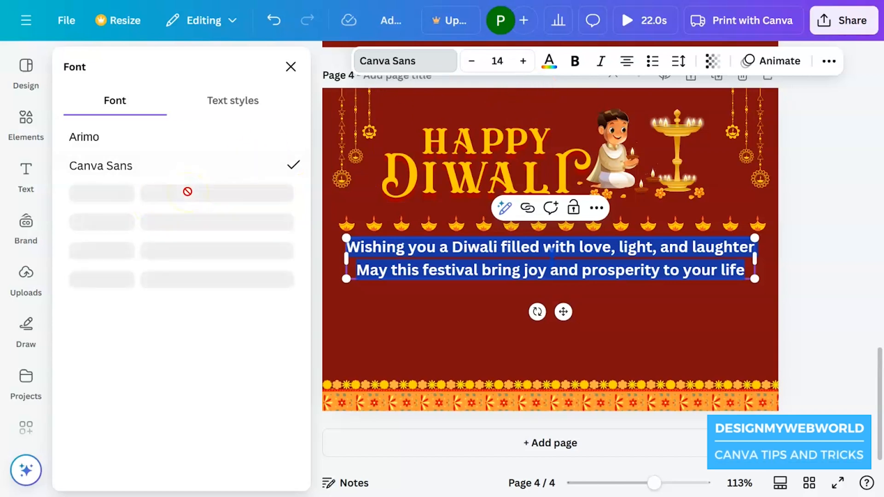
click(282, 175)
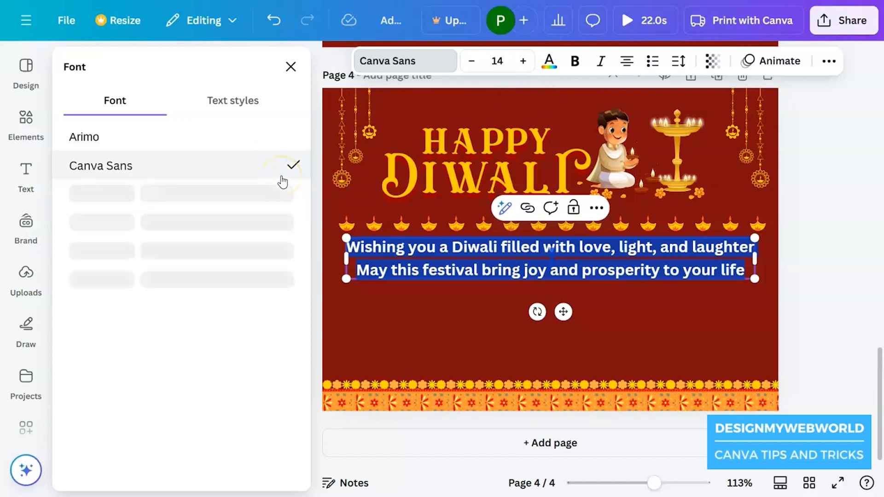
click(549, 61)
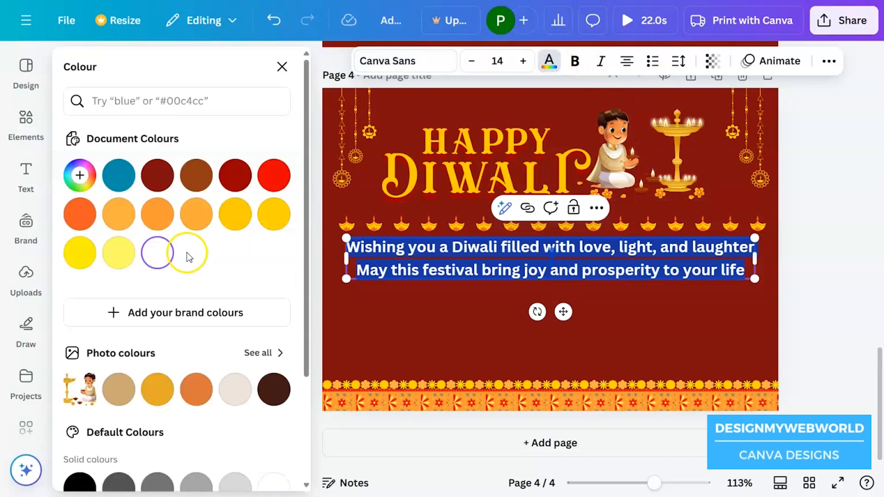
click(234, 214)
click(606, 289)
drag(587, 270, 587, 307)
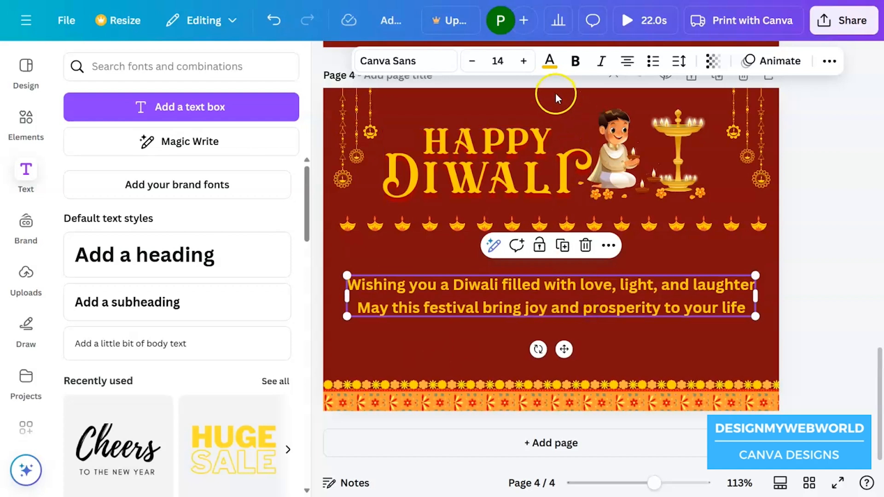
Change the font of the whole greeting text to Arimo
click(551, 71)
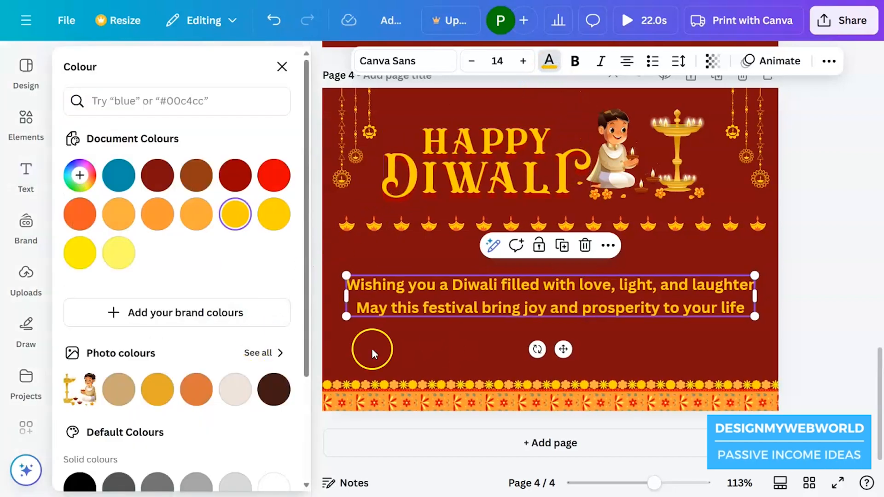
click(431, 297)
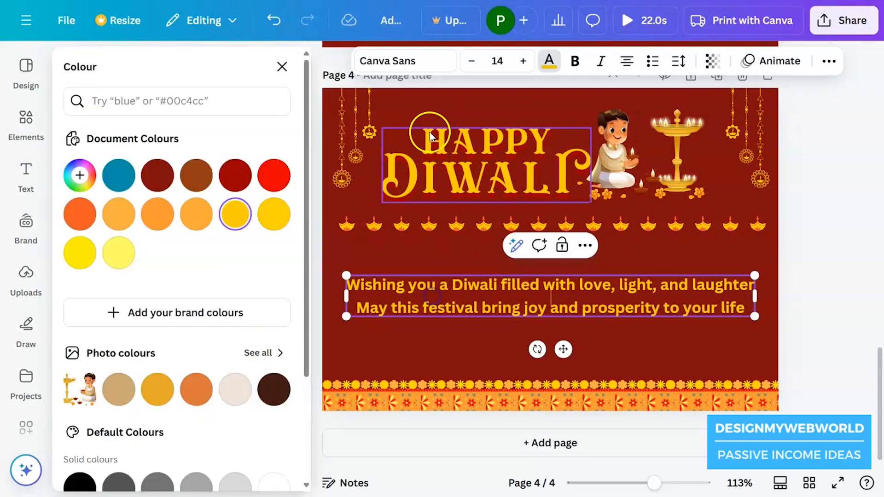
triple_click(454, 283)
click(437, 66)
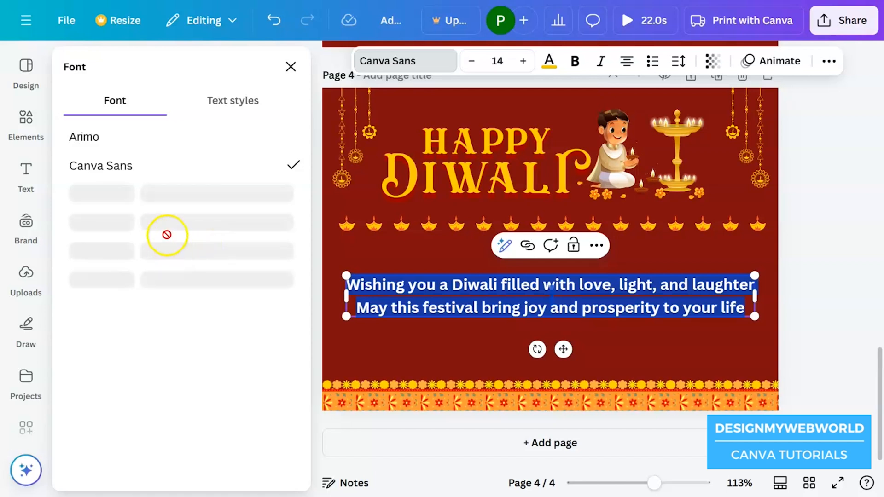
click(157, 138)
click(577, 63)
click(718, 350)
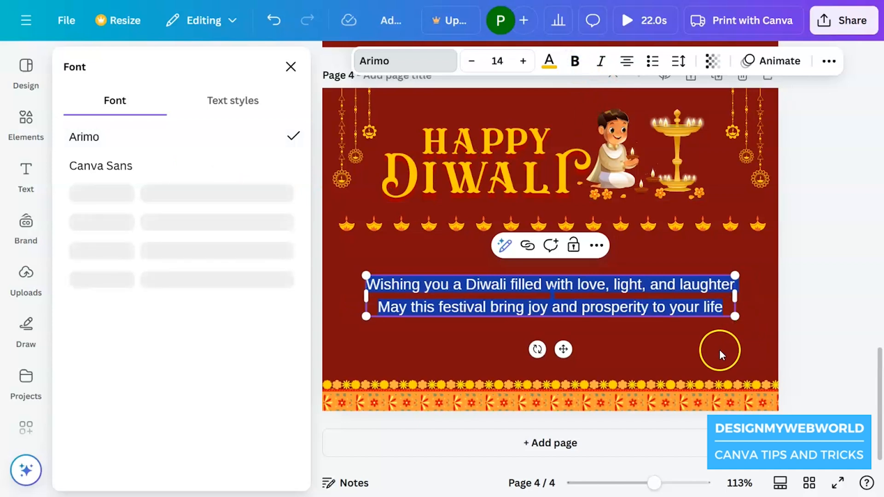
Enlarge the greeting text box so its font size becomes 14.9
click(654, 308)
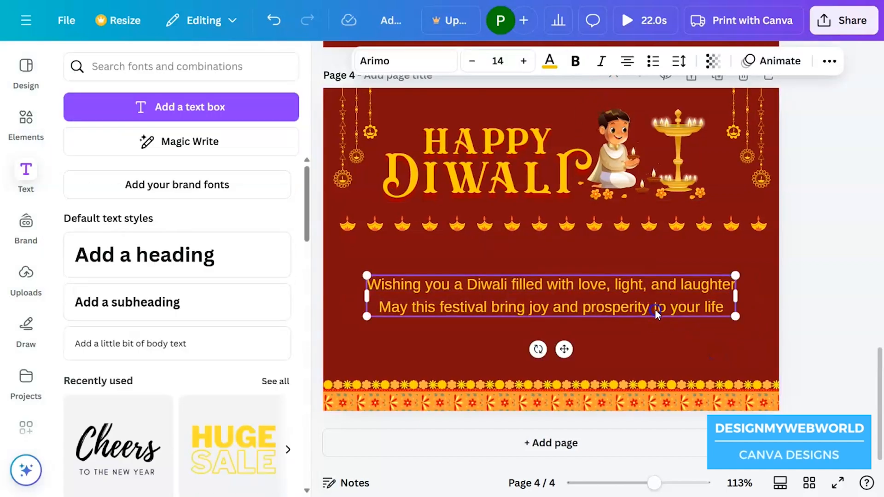
drag(734, 314, 746, 317)
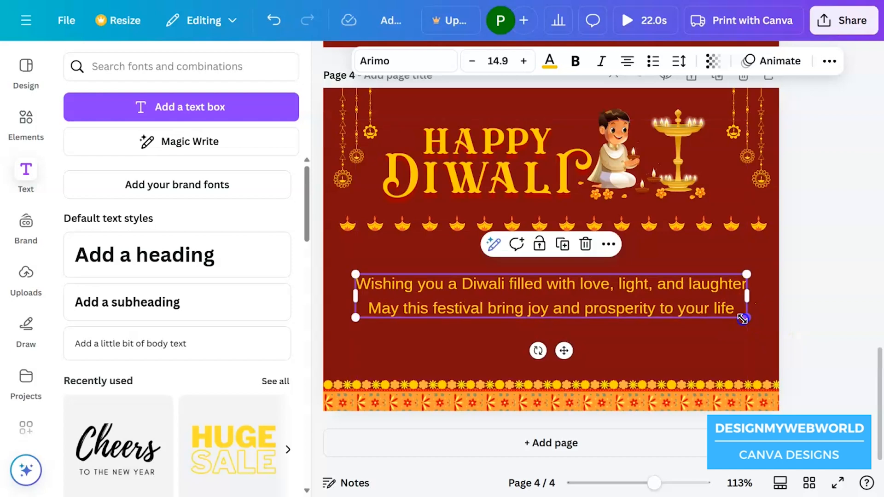
click(644, 351)
Tighten the greeting's line spacing slightly and adjust the text's vertical position between the lamps and the border
click(607, 316)
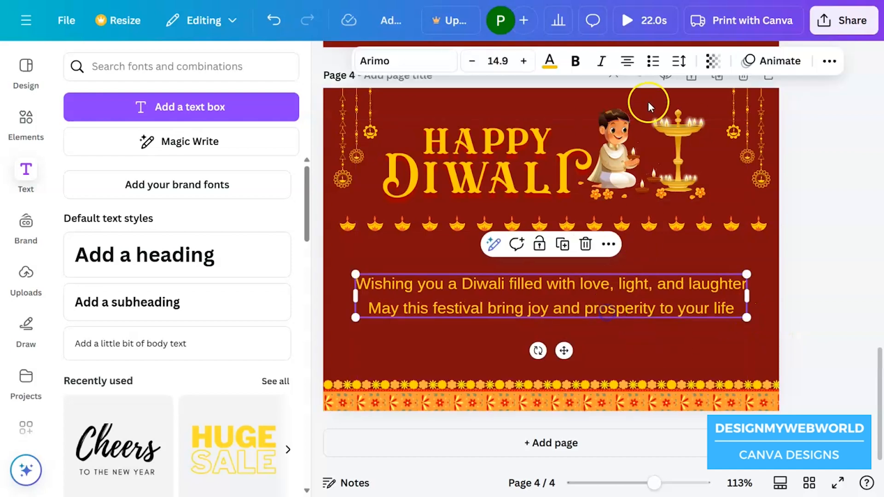
click(681, 65)
mouse_move(616, 174)
mouse_down()
mouse_move(608, 170)
mouse_move(612, 176)
mouse_up()
click(480, 320)
drag(528, 288, 529, 291)
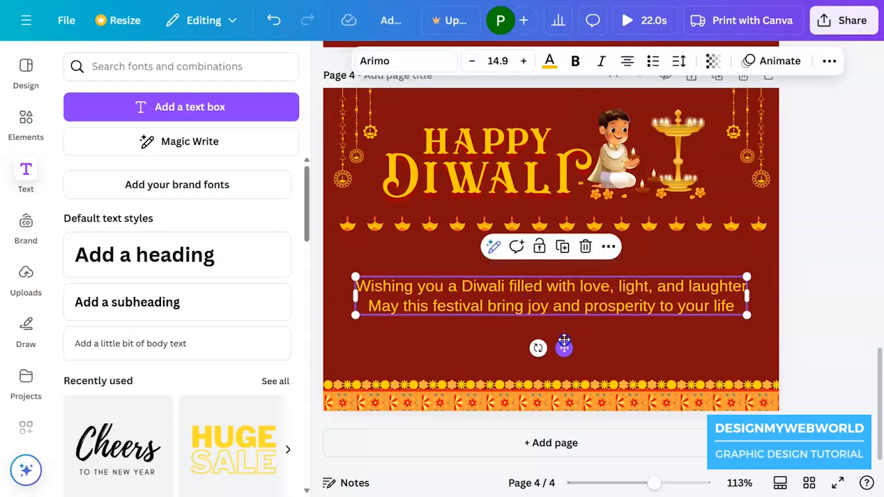
click(612, 342)
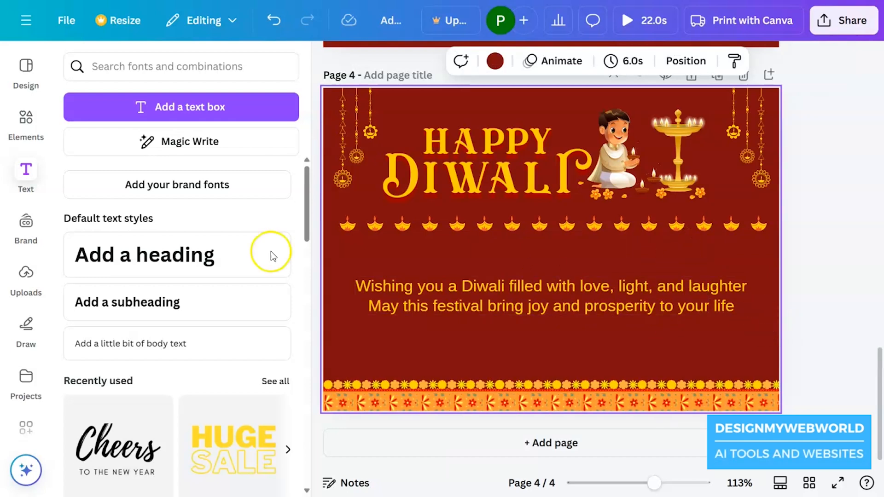
click(26, 123)
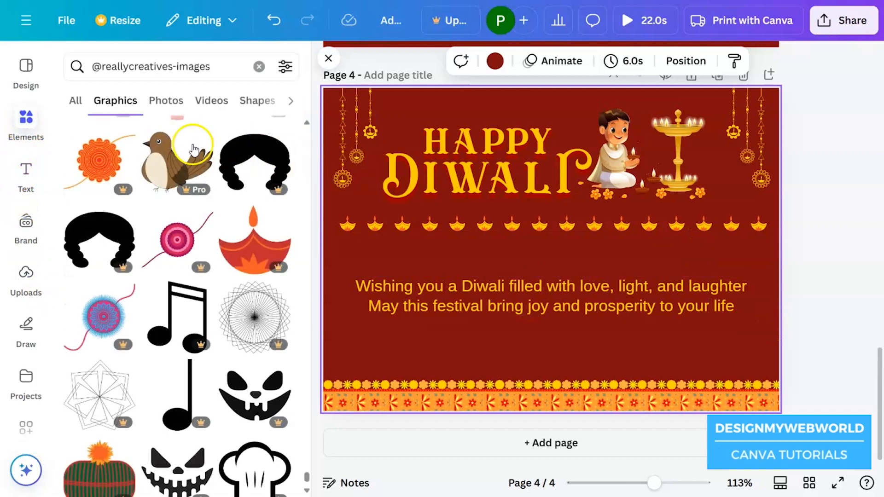
scroll(237, 340, up, 5)
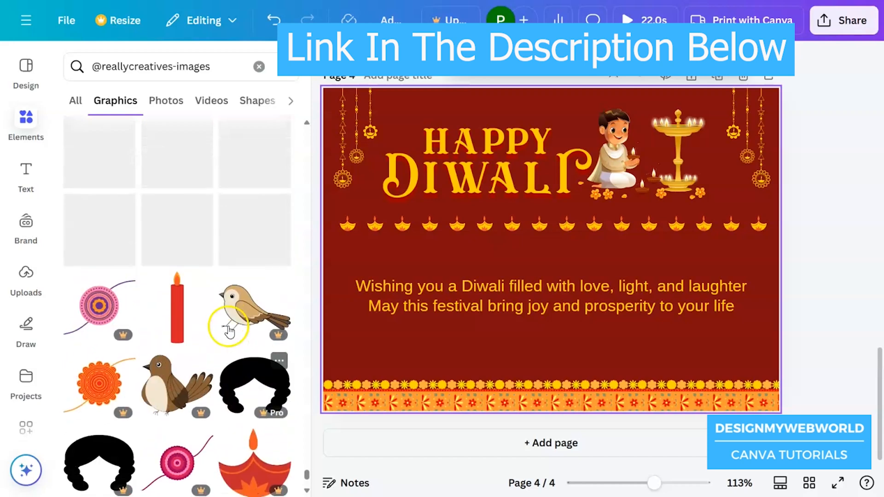
scroll(225, 330, up, 5)
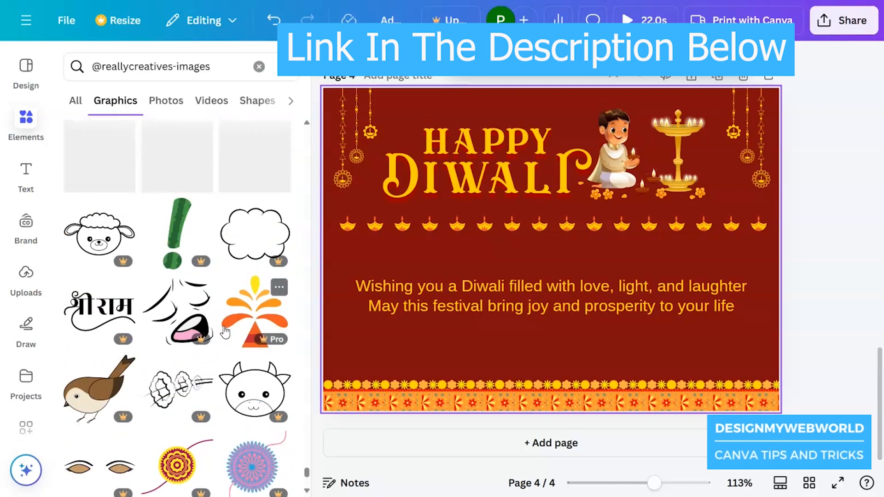
scroll(263, 326, up, 10)
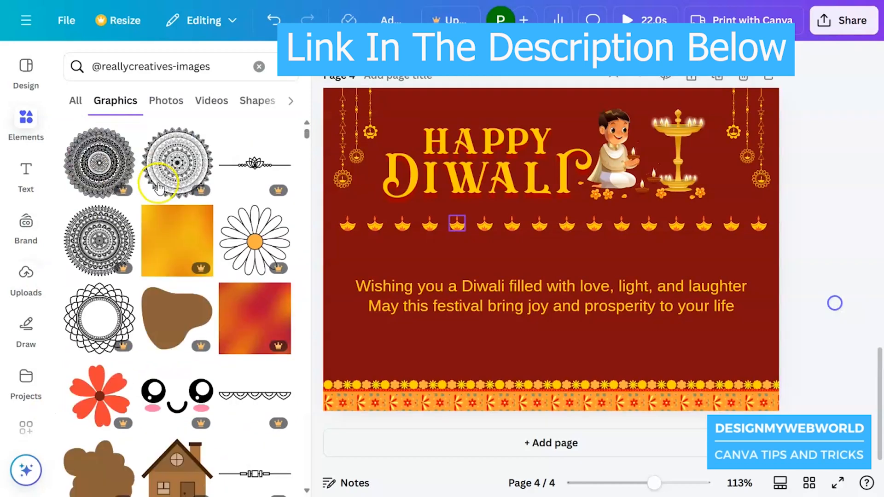
click(93, 173)
drag(673, 118, 622, 287)
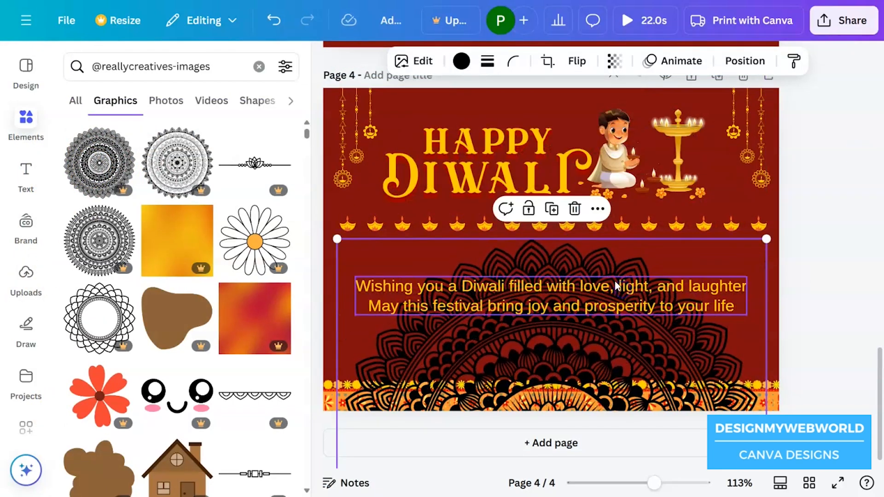
Recolour the mandala golden yellow, #FFCC00, from the document colours
click(462, 62)
click(274, 214)
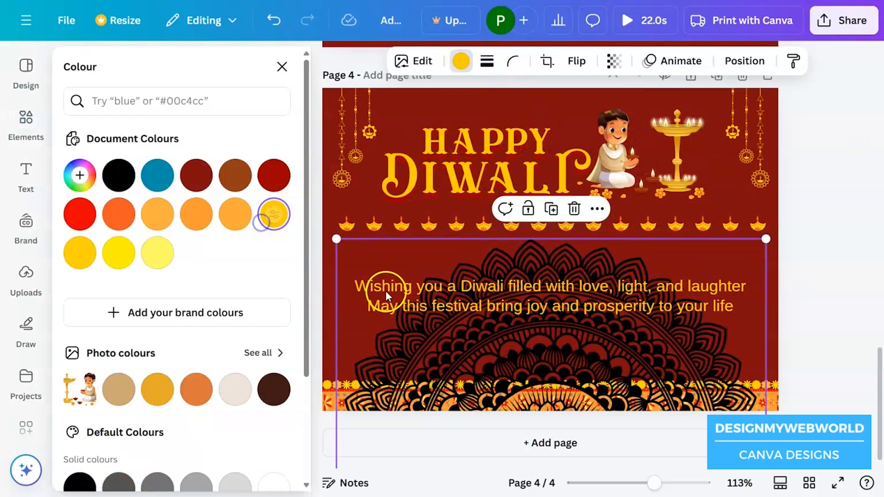
click(275, 214)
Send the mandala to the back of the page, behind the greeting text and lower border
right_click(490, 335)
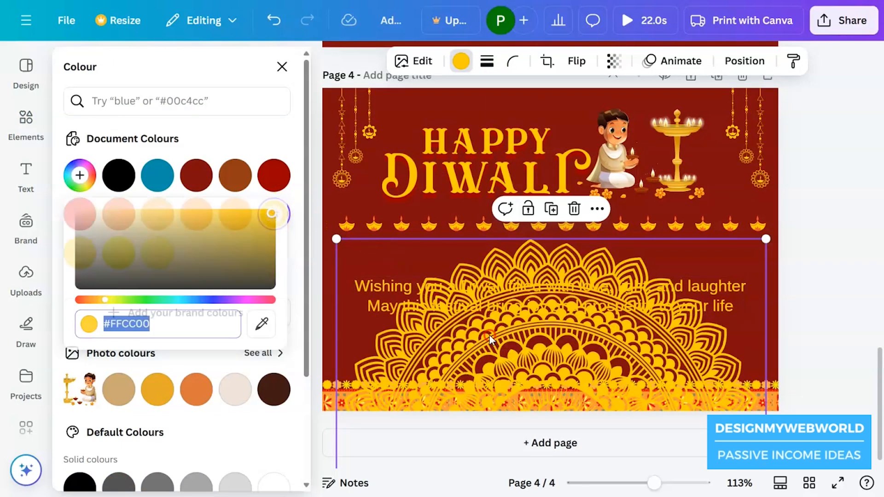
click(418, 334)
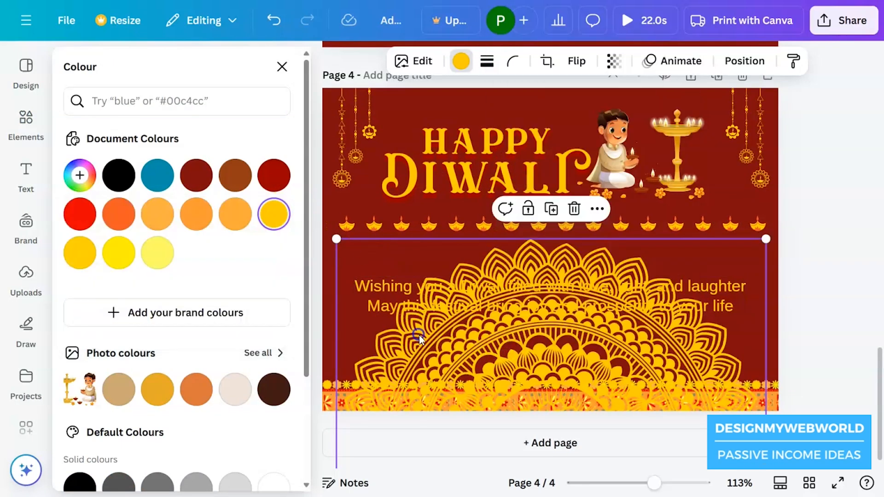
right_click(517, 349)
mouse_move(616, 257)
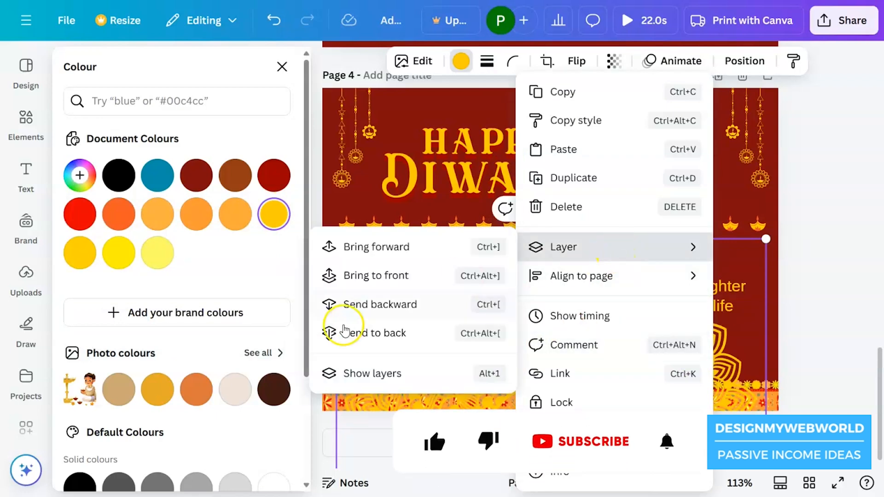
click(340, 331)
Fade the mandala by setting its transparency to 7
click(614, 60)
drag(653, 120, 551, 123)
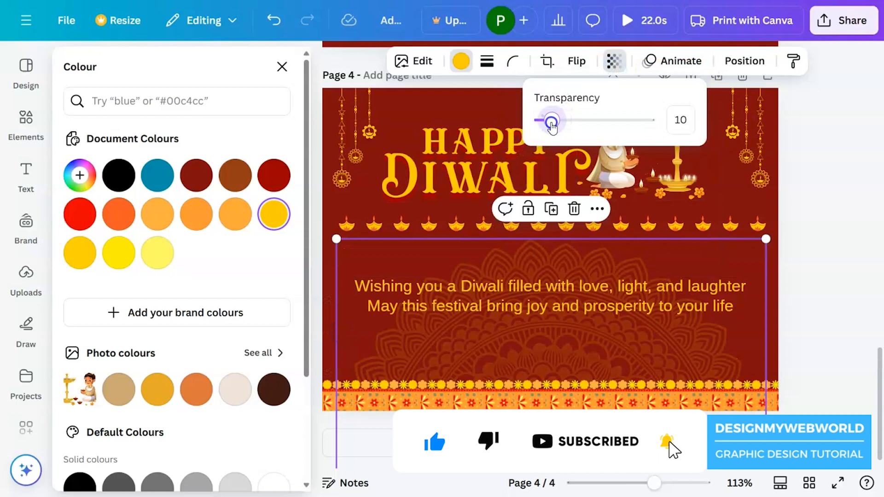
click(773, 292)
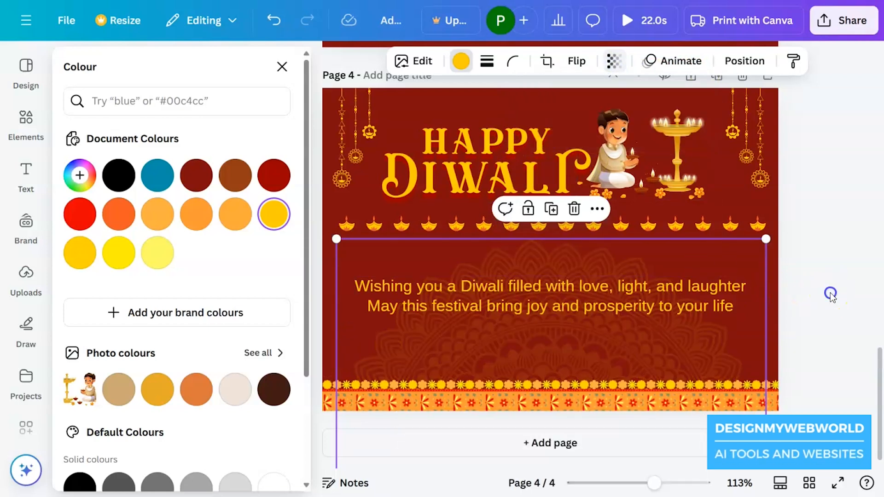
click(831, 293)
click(693, 344)
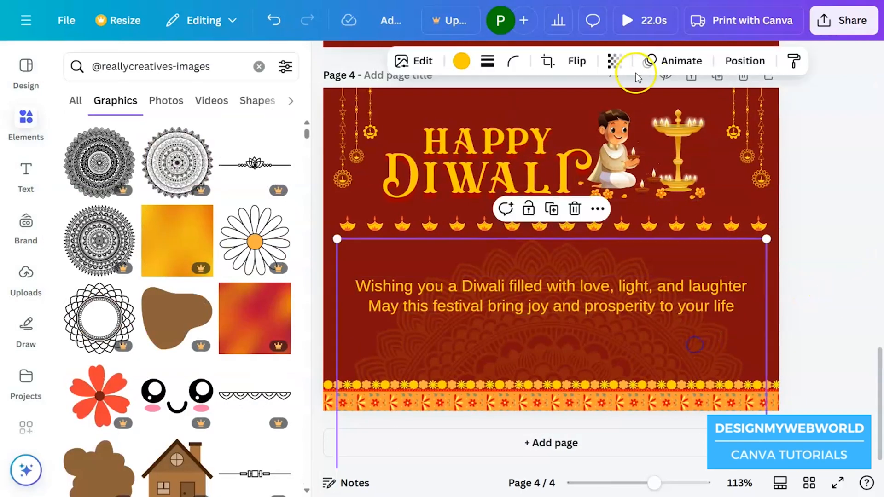
click(613, 61)
click(552, 123)
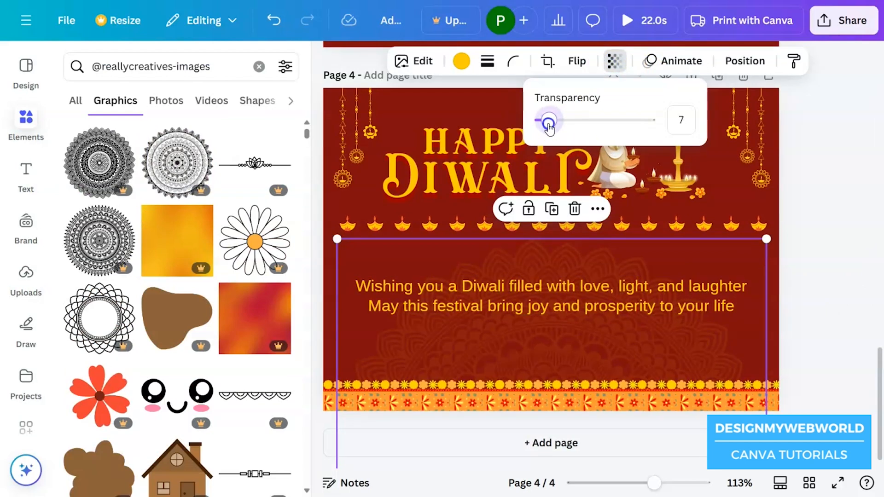
click(817, 279)
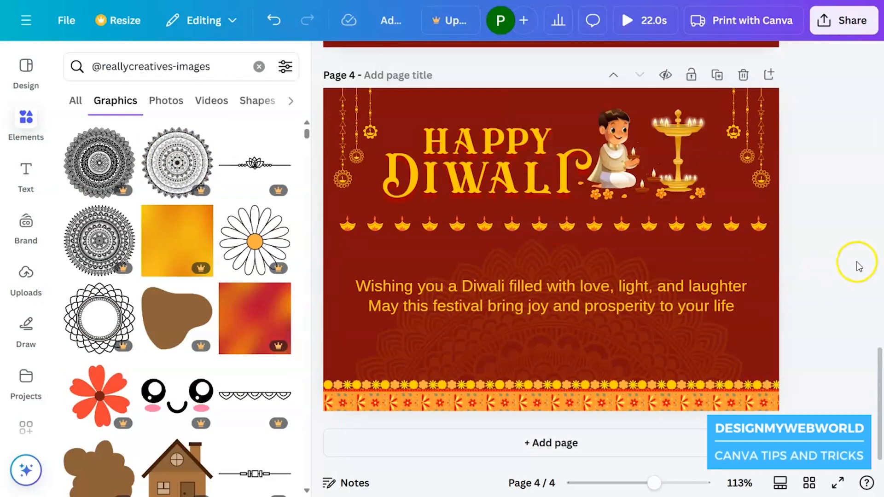
Move the greeting text slightly lower, keeping it horizontally centred on the page
drag(626, 292, 625, 300)
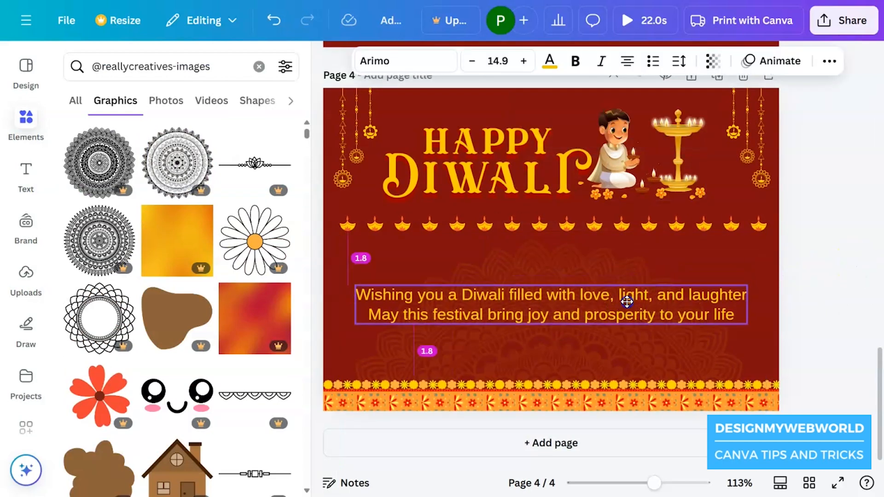
click(867, 316)
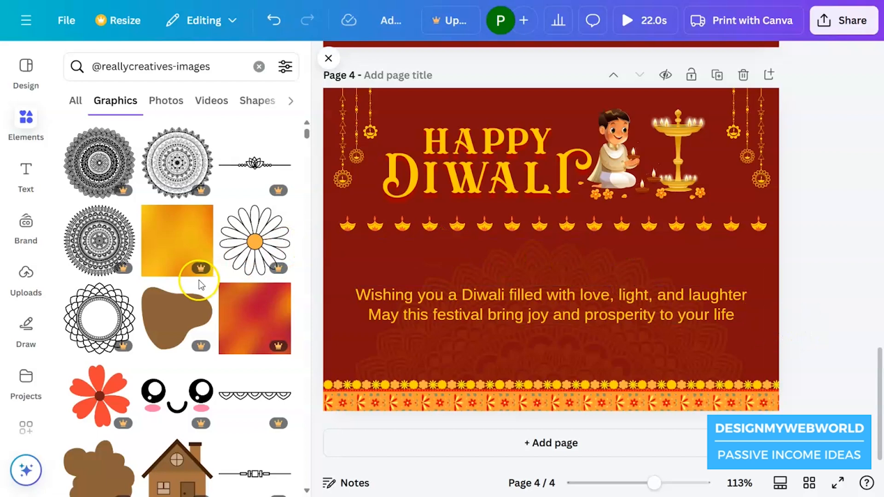
Search the elements for "flower" and add the yellow daisy-like flower graphic to the page
scroll(202, 280, down, 7)
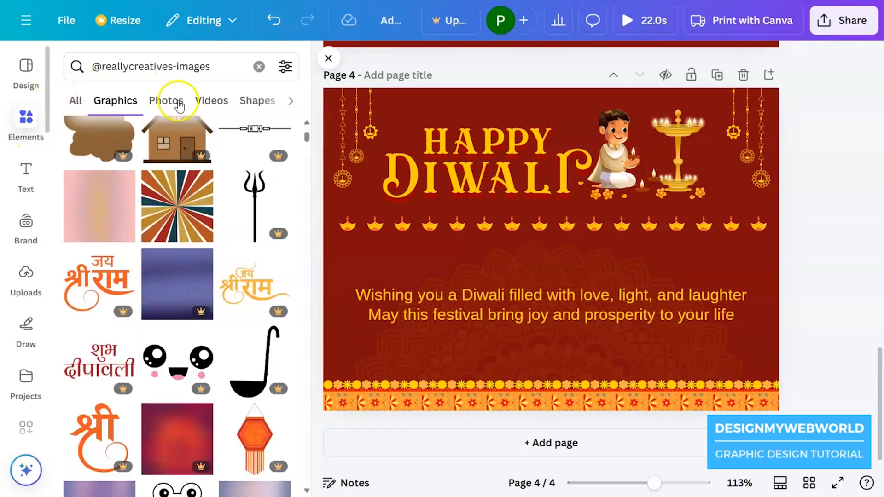
click(257, 73)
click(236, 77)
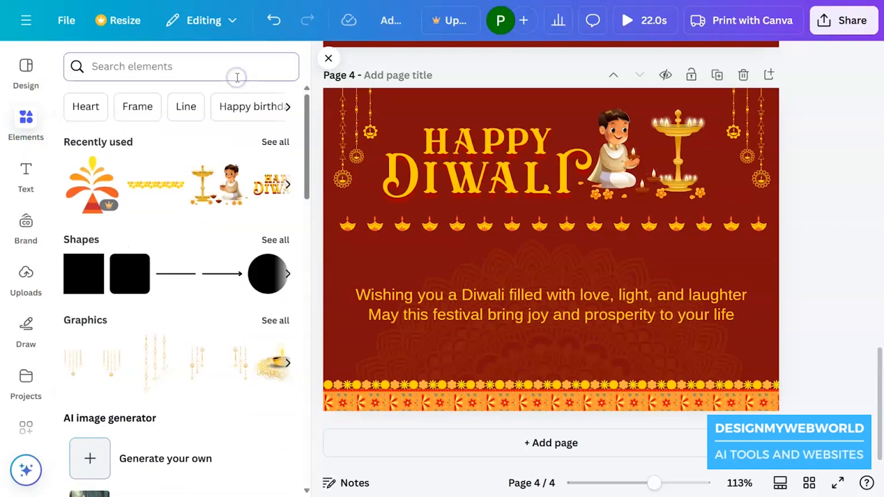
text(flower)
key(Return)
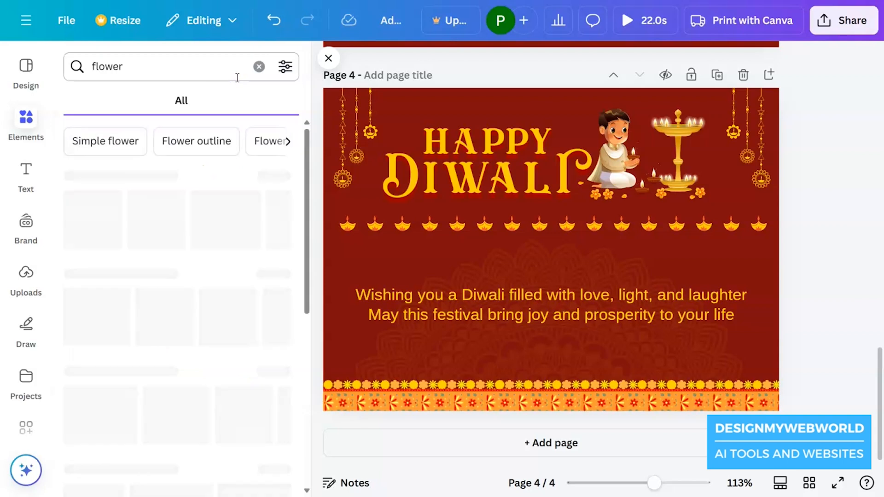
click(271, 178)
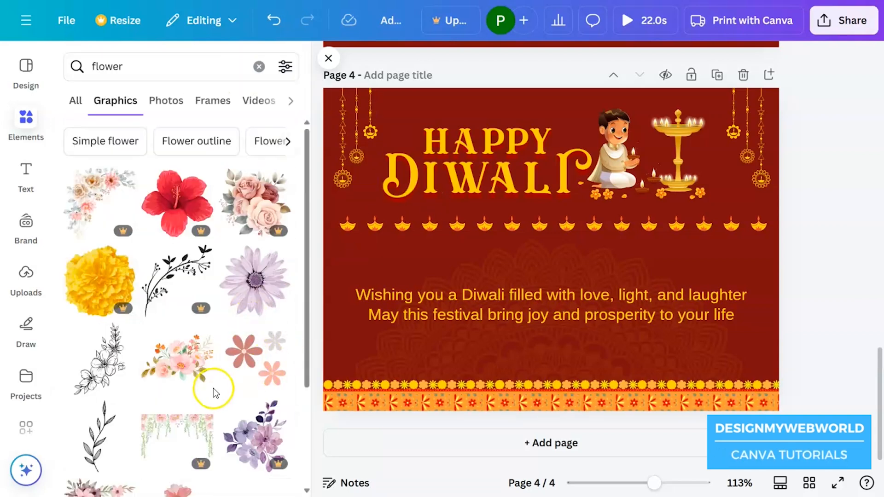
scroll(213, 388, down, 10)
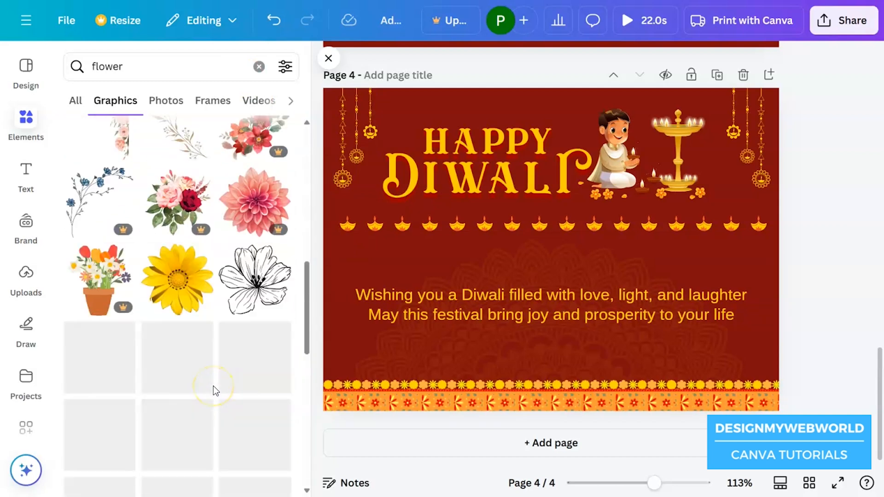
click(181, 296)
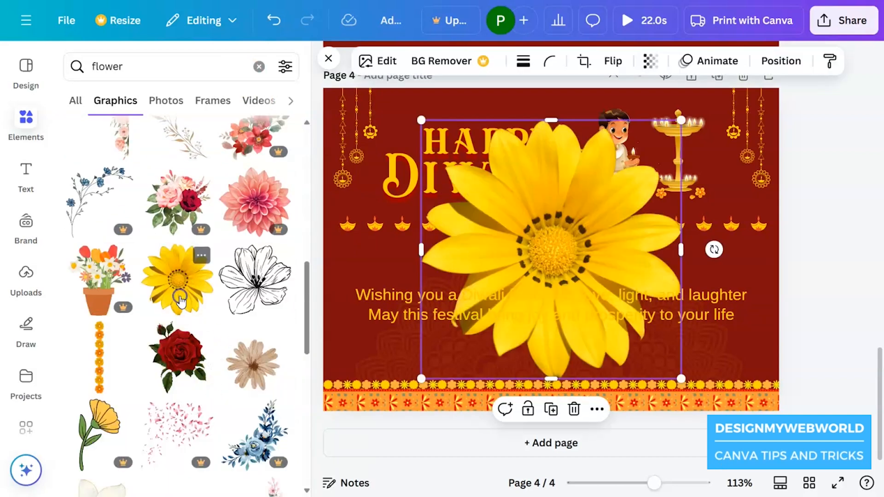
Shrink the yellow flower to a tiny size and scatter copies of it around the brass lamp stand
drag(682, 121, 738, 226)
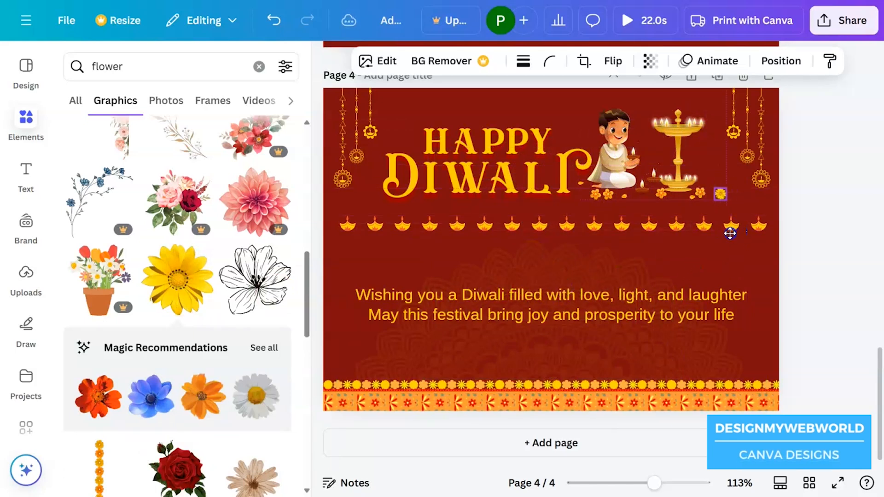
drag(677, 245, 687, 245)
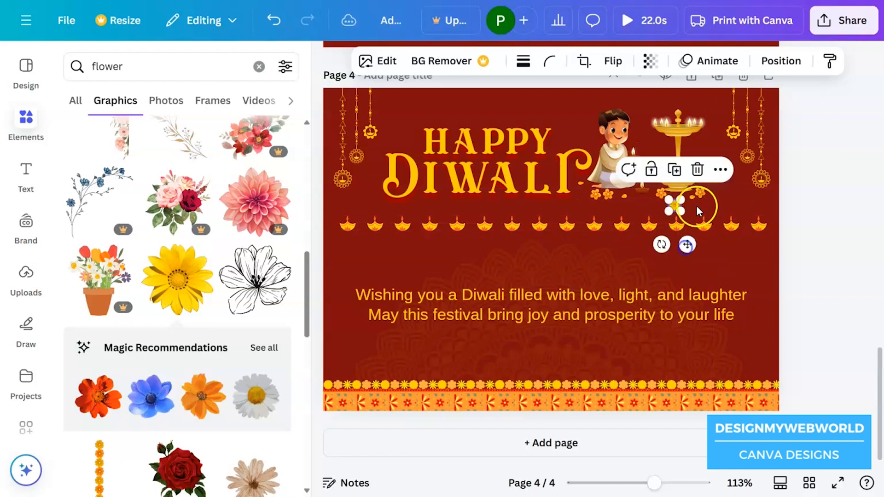
drag(680, 212, 675, 207)
drag(703, 247, 722, 209)
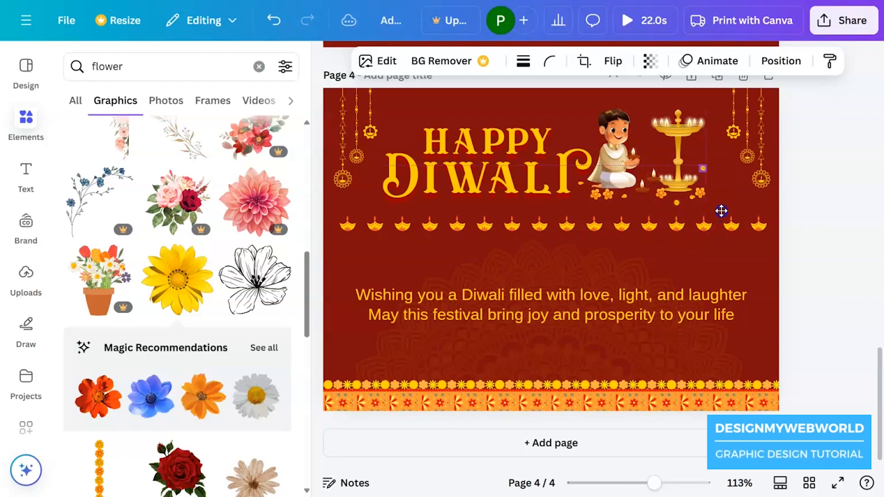
drag(689, 207, 685, 209)
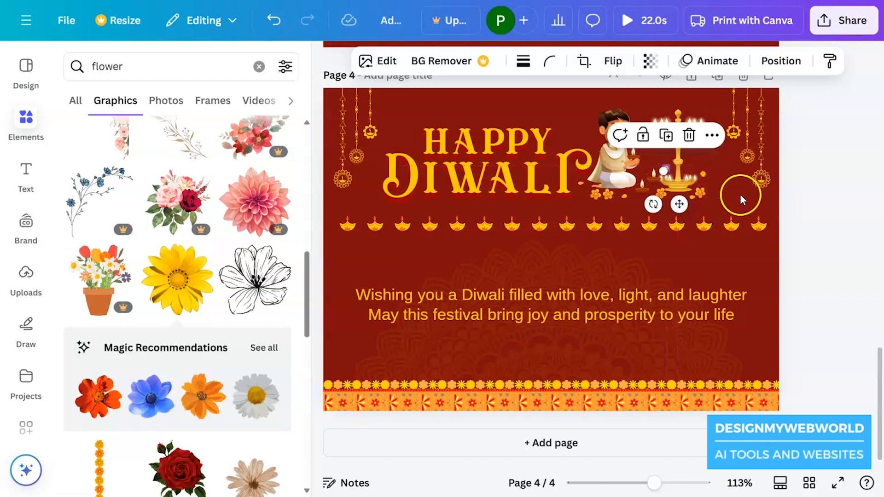
click(879, 223)
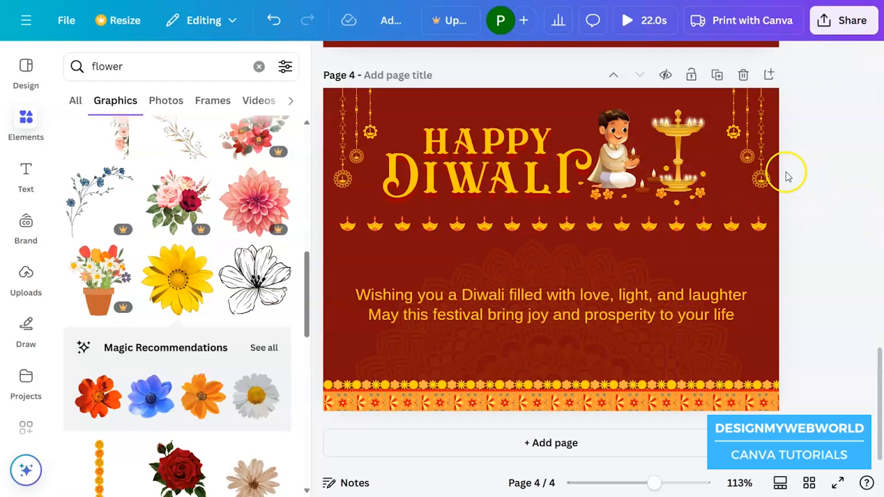
Place another copy of the small flower to the right of the lamp stand and enlarge it slightly
drag(676, 203, 725, 196)
click(811, 207)
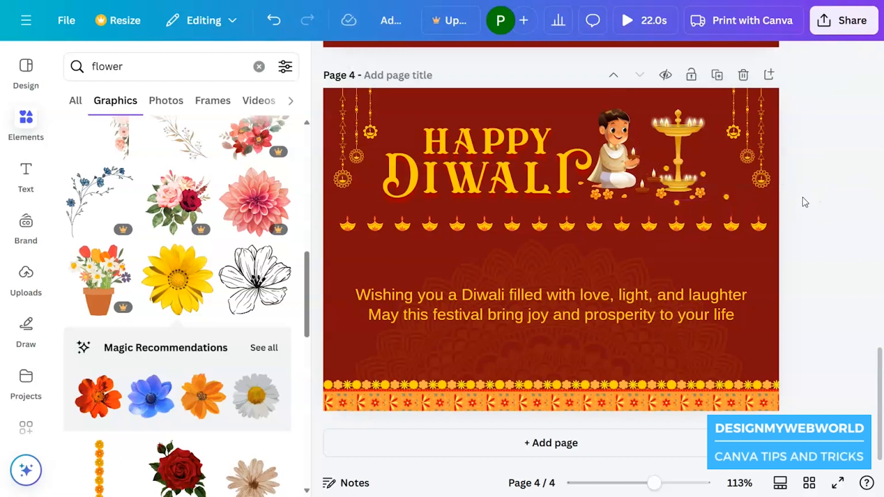
click(724, 196)
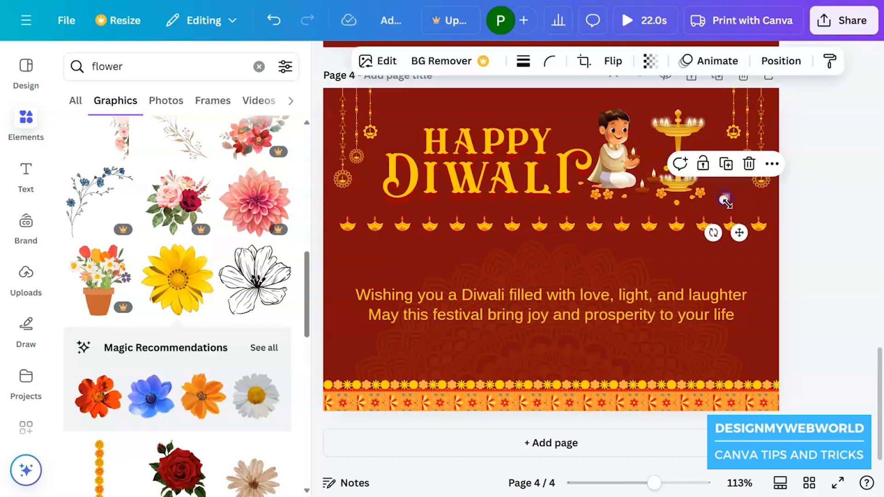
drag(723, 199, 727, 204)
click(825, 207)
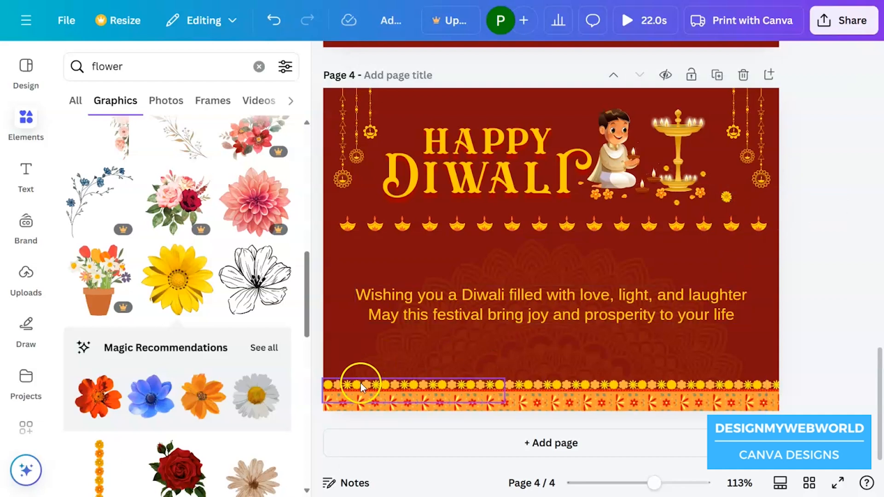
Start a Print with Canva invitation order for the Diwali card and assign Page 4 to the back side
scroll(255, 364, down, 3)
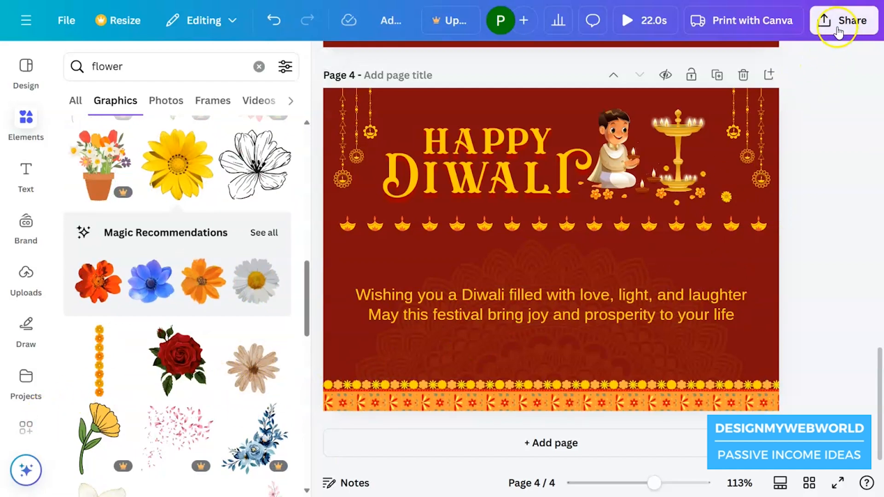
click(766, 21)
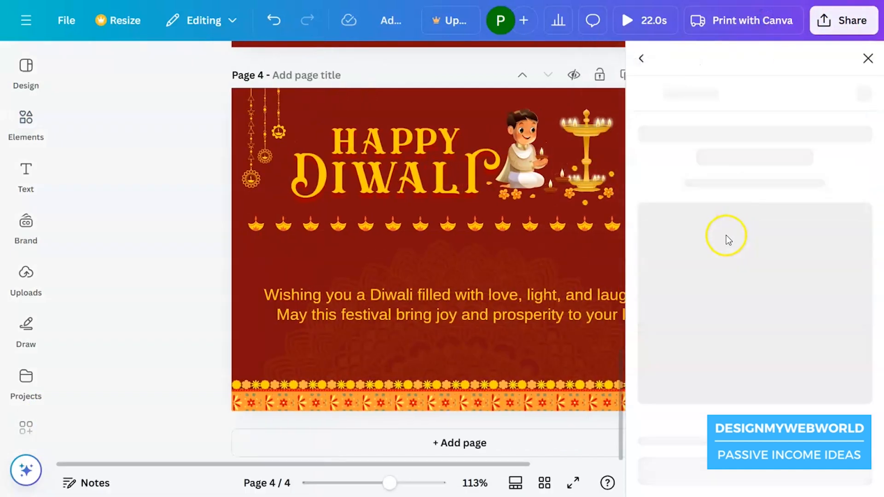
click(719, 246)
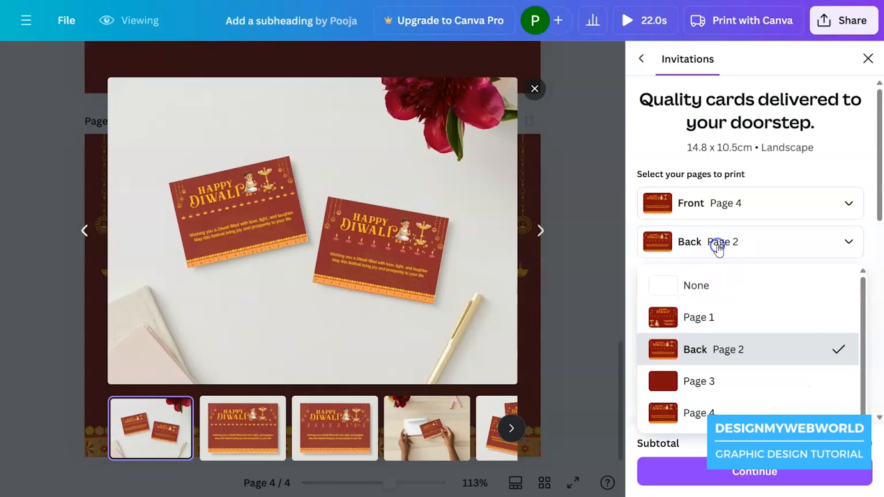
click(690, 423)
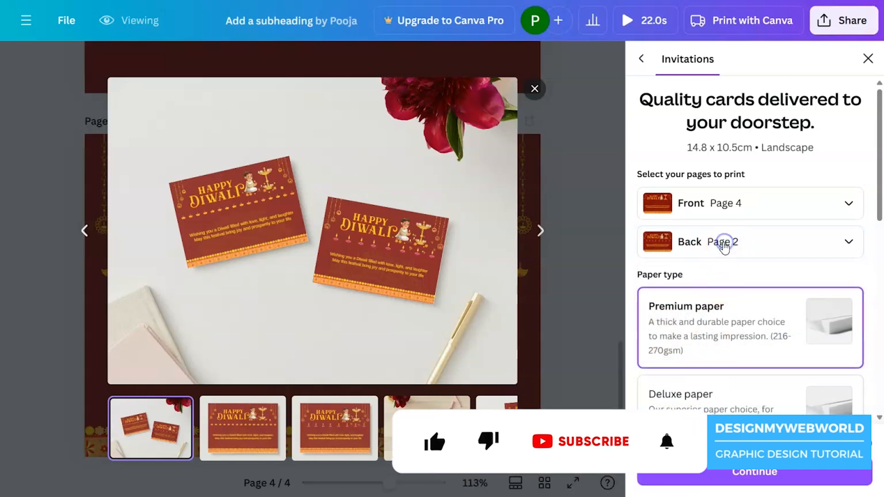
click(818, 249)
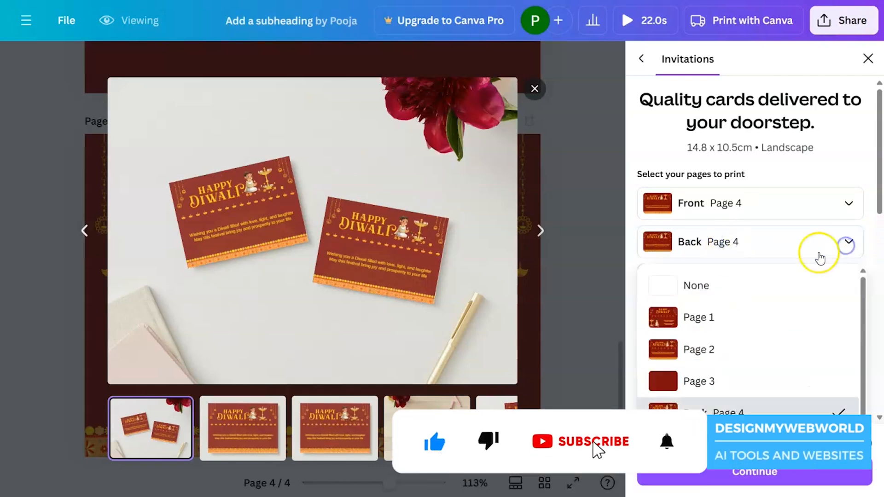
click(711, 407)
Choose the uncoated paper finish for the invitations and review the remaining print order options
scroll(705, 323, down, 5)
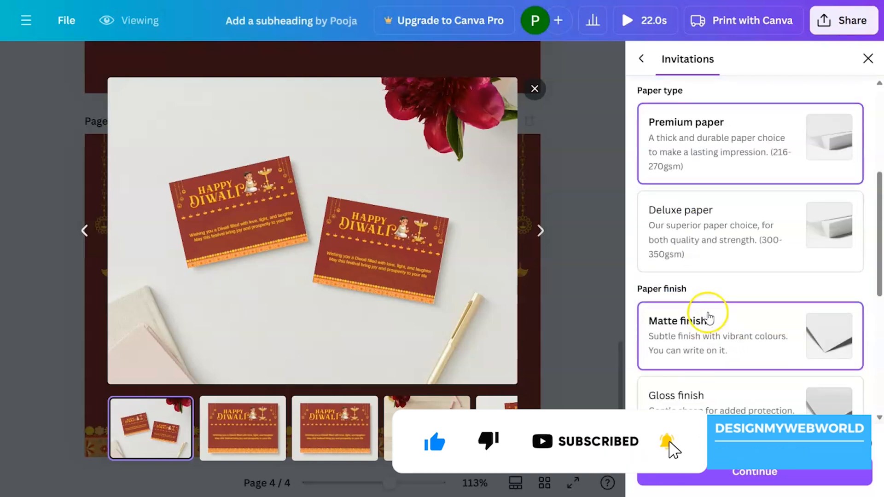
scroll(791, 305, down, 5)
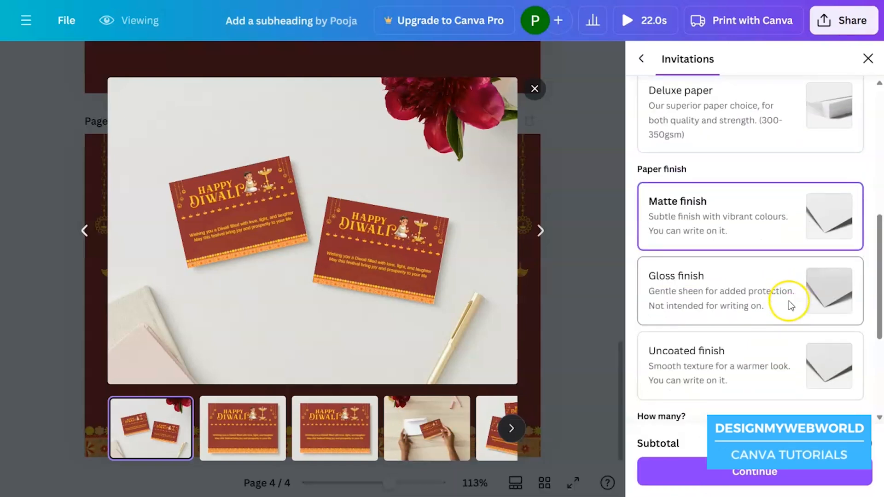
click(698, 260)
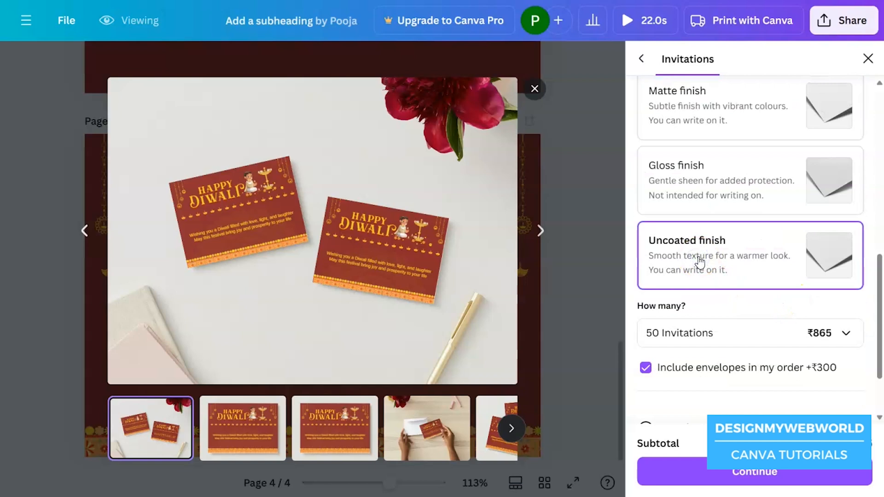
scroll(687, 345, down, 2)
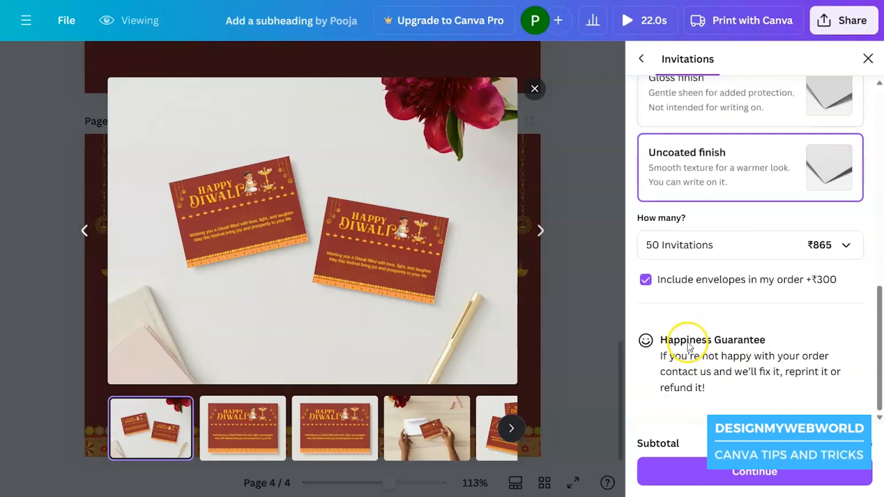
scroll(698, 343, up, 10)
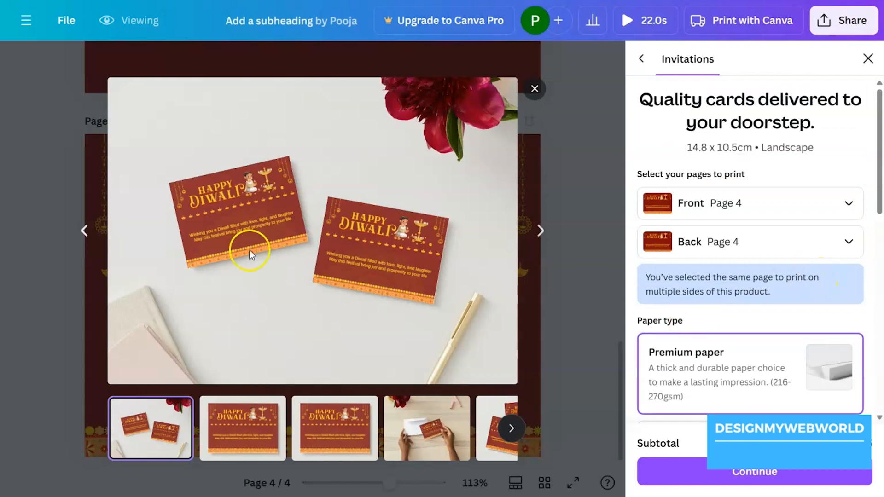
Cycle through the printed card mockups to examine the front, back, envelope and paired-card previews
click(538, 234)
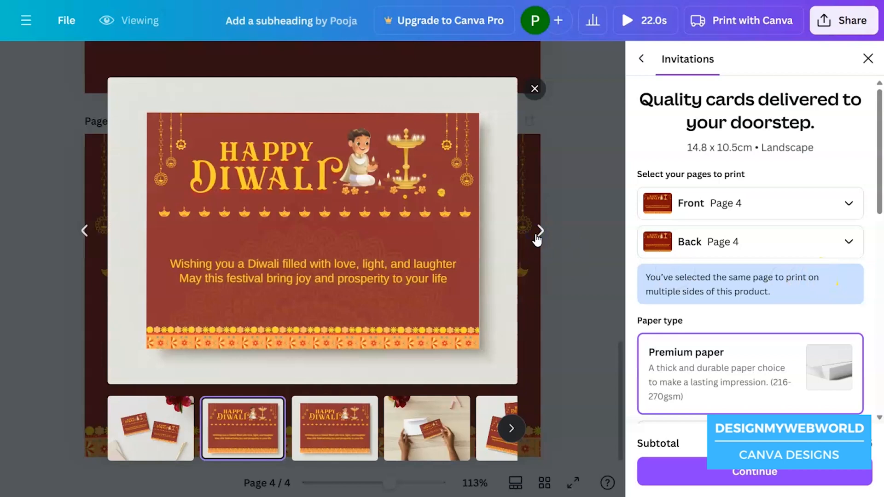
click(537, 235)
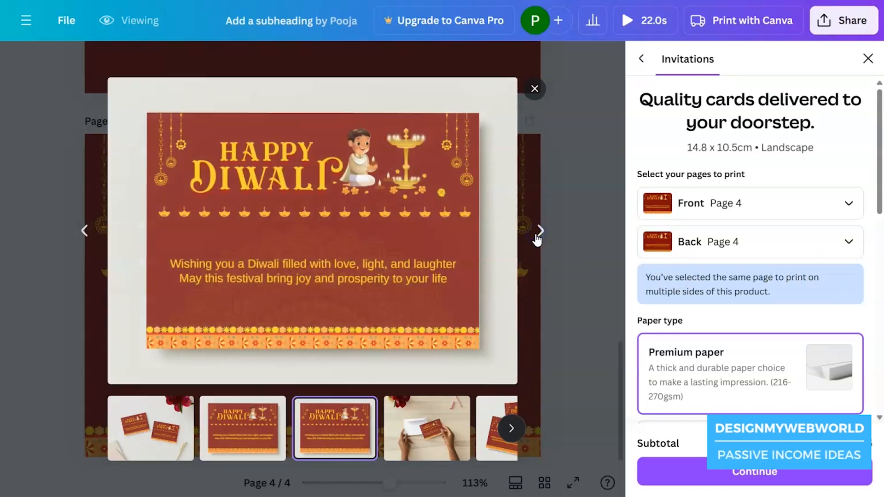
click(538, 236)
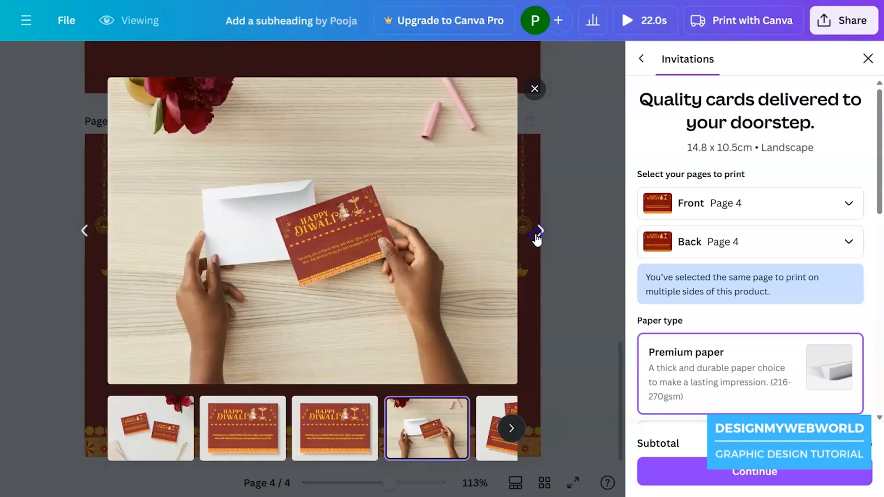
click(537, 236)
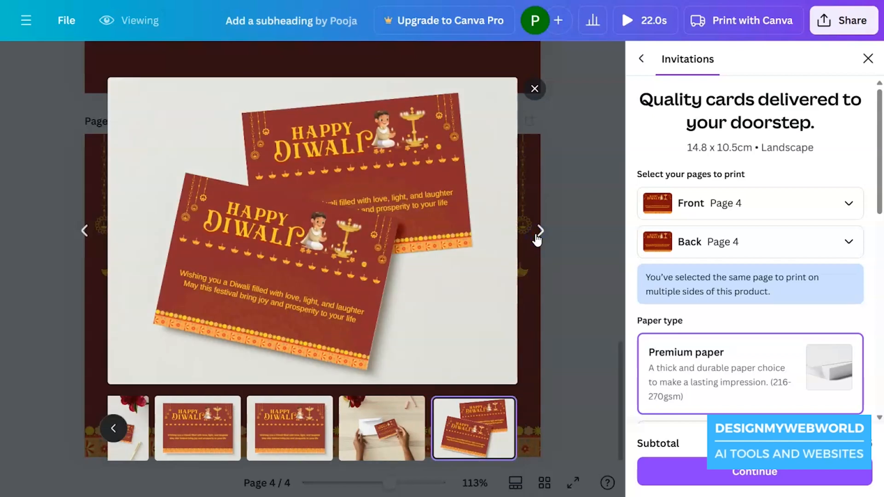
click(538, 238)
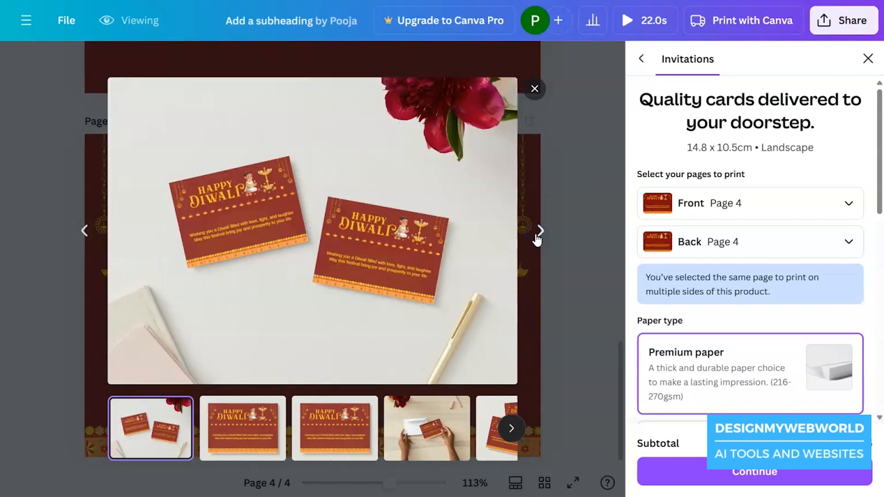
click(537, 238)
click(537, 237)
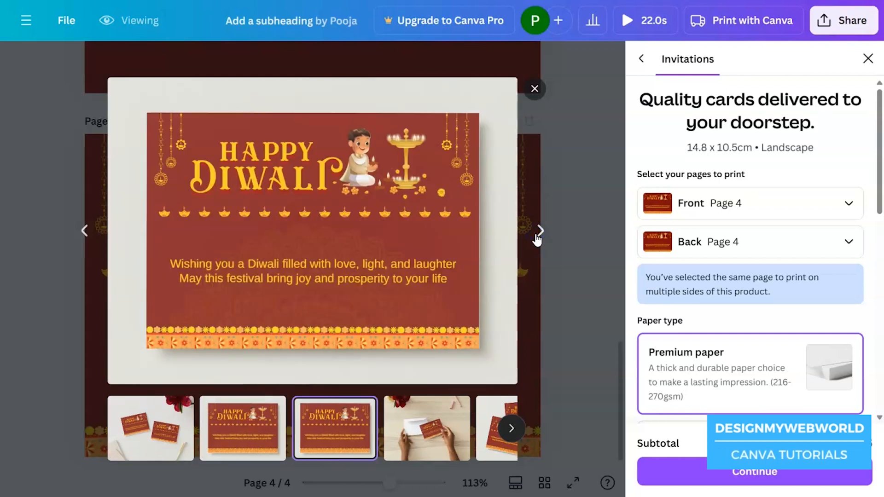
click(538, 234)
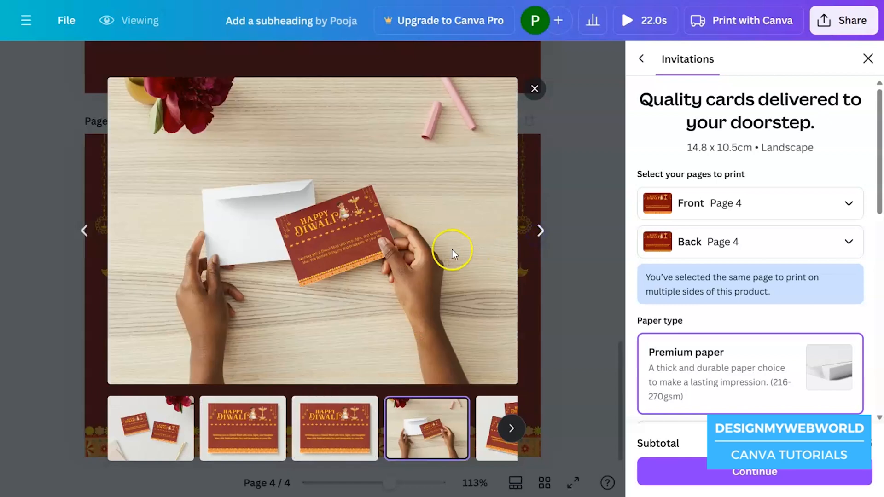
click(540, 232)
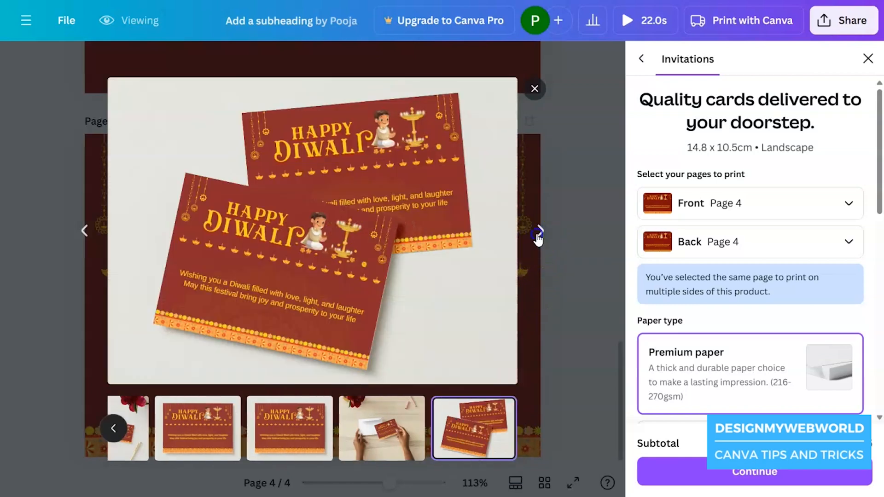
click(539, 233)
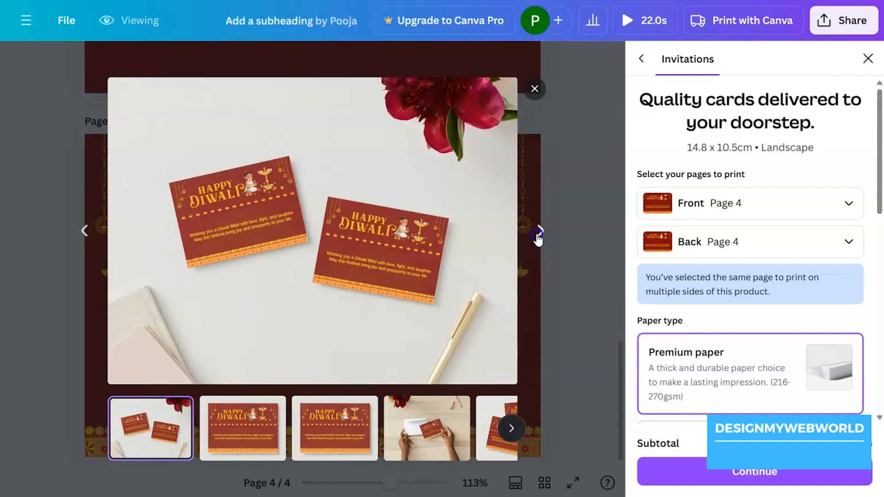
click(538, 239)
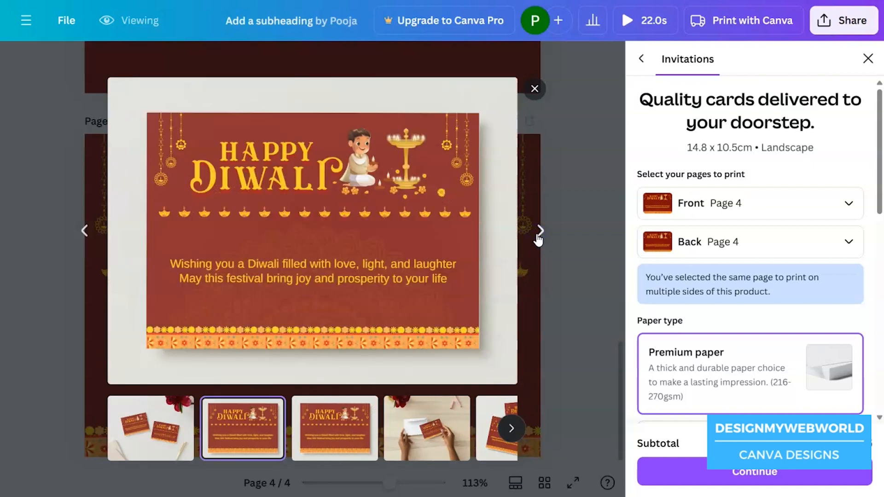
click(539, 238)
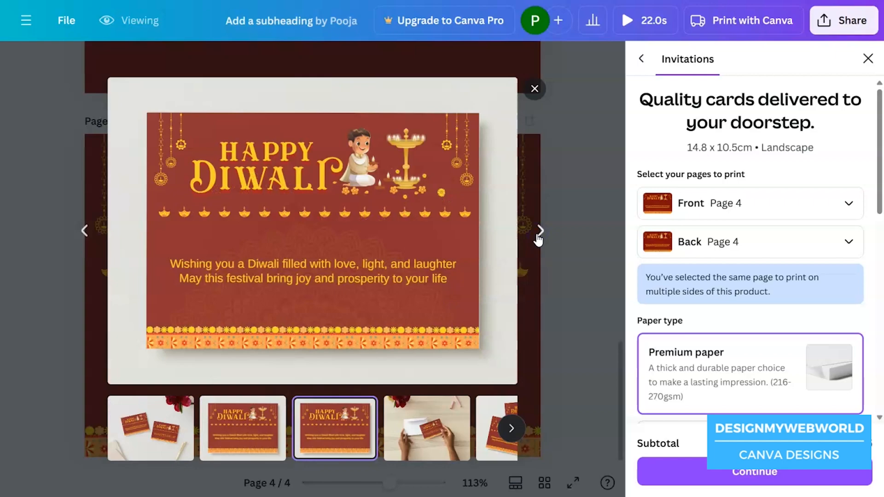
click(540, 233)
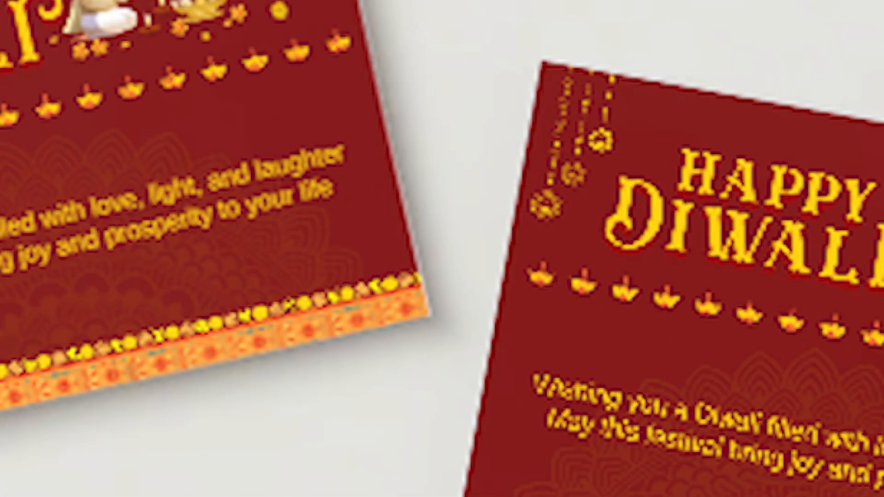